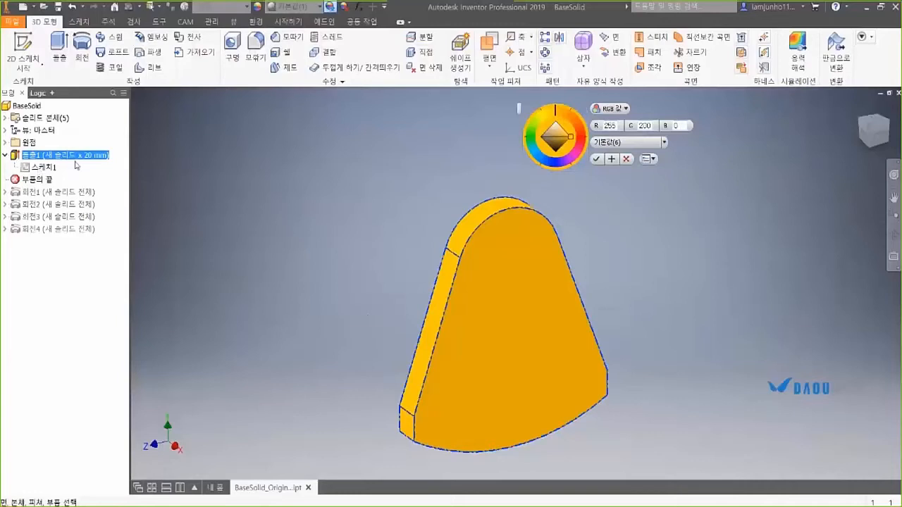
Accept the plate's RGB 255, 200, 0 colour and inspect the sketch (스케치1) behind its 20 mm extrusion.
click(596, 159)
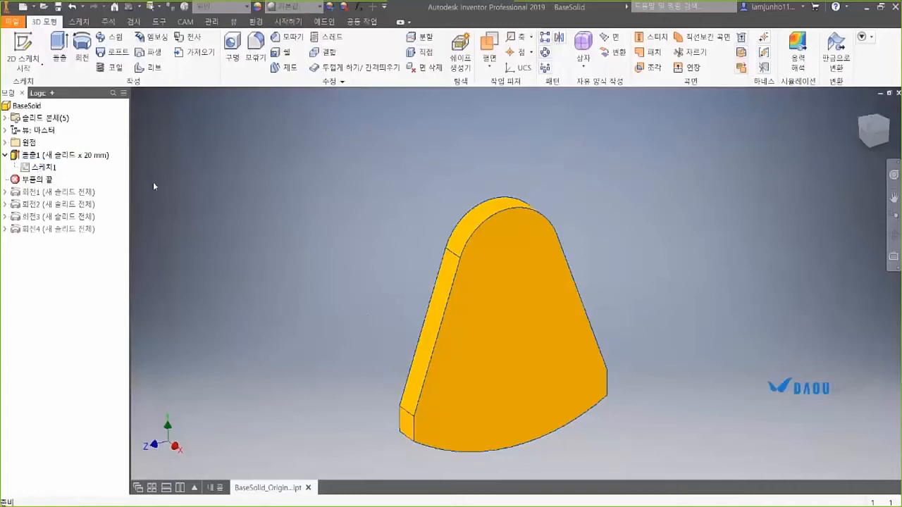
click(44, 167)
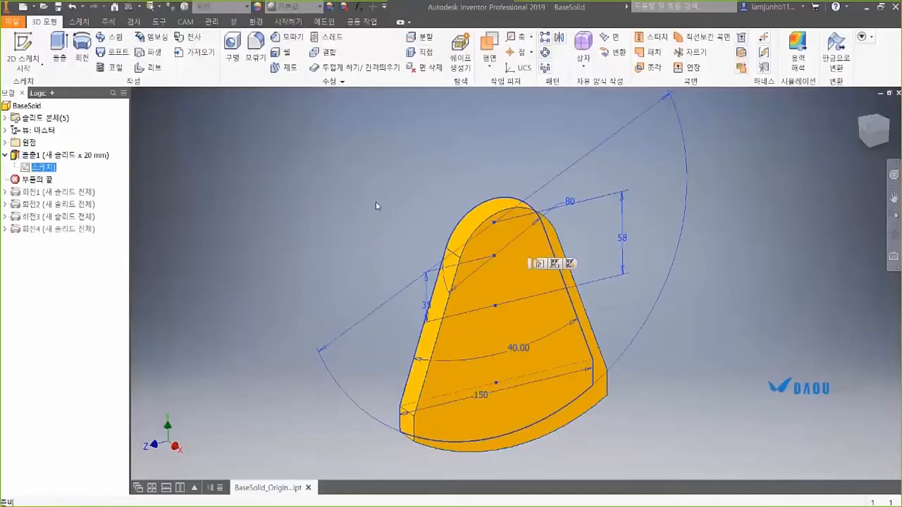
mouse_move(376, 205)
shift+middle_down()
mouse_move(399, 195)
mouse_move(371, 191)
shift+middle_up()
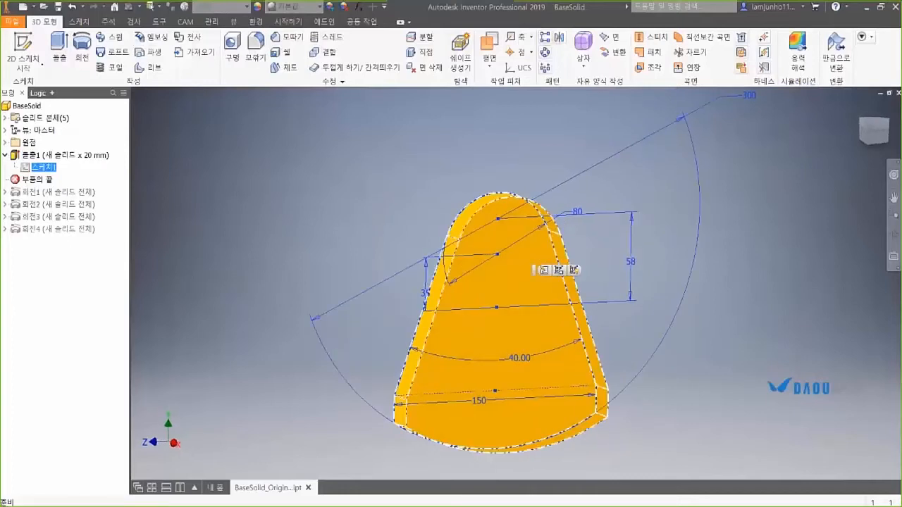
click(88, 156)
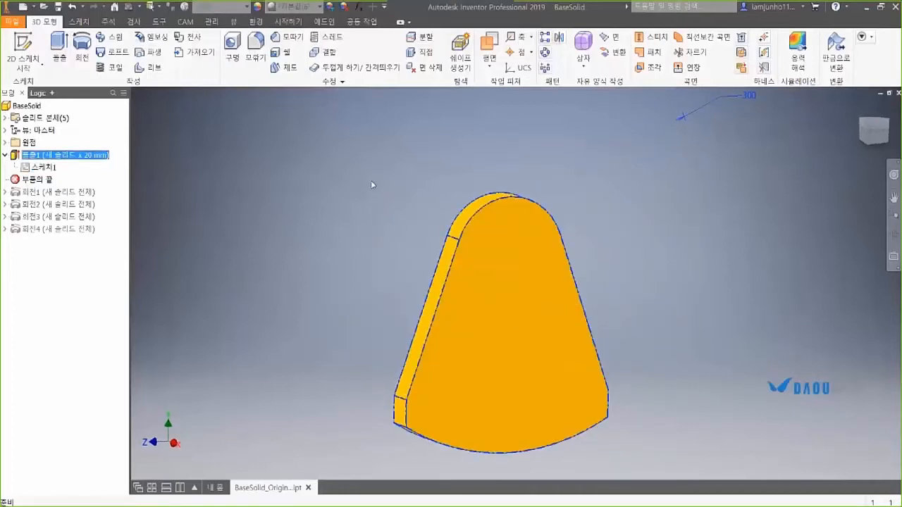
Move the end-of-part marker below the first revolve (회전1) and inspect its profile sketch 스케치3 face-on.
drag(36, 180, 41, 200)
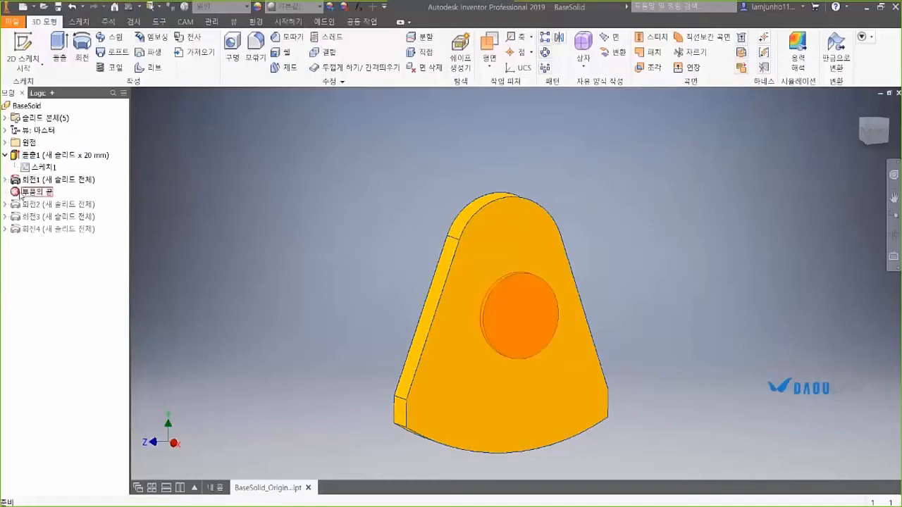
click(5, 179)
click(42, 192)
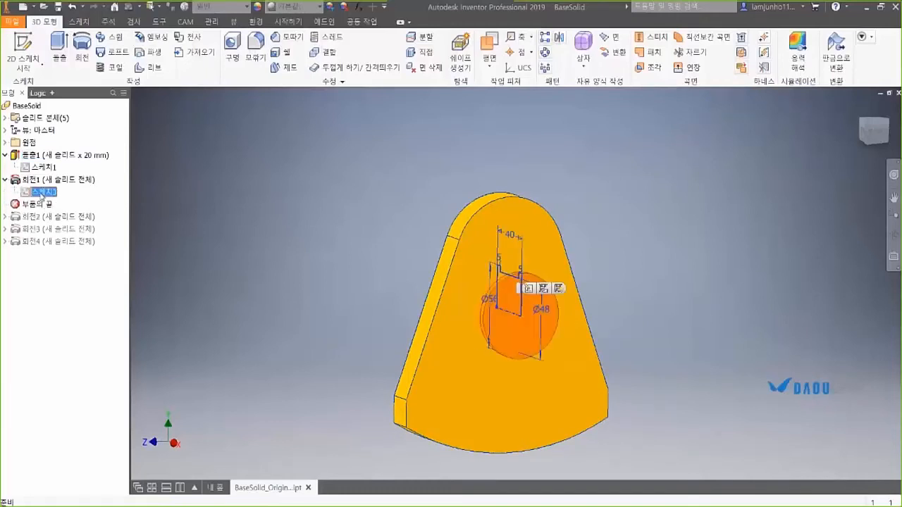
shift+middle_drag(267, 209, 284, 205)
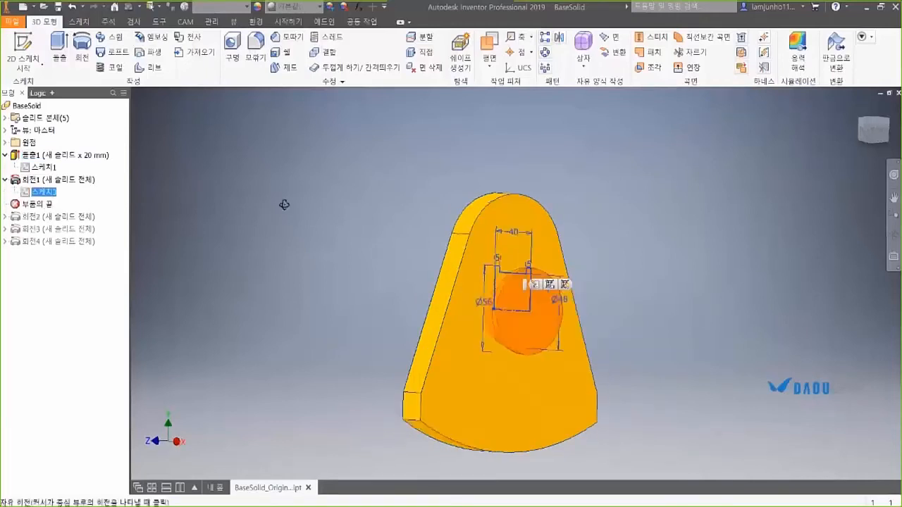
click(861, 133)
scroll(620, 186, up, 4)
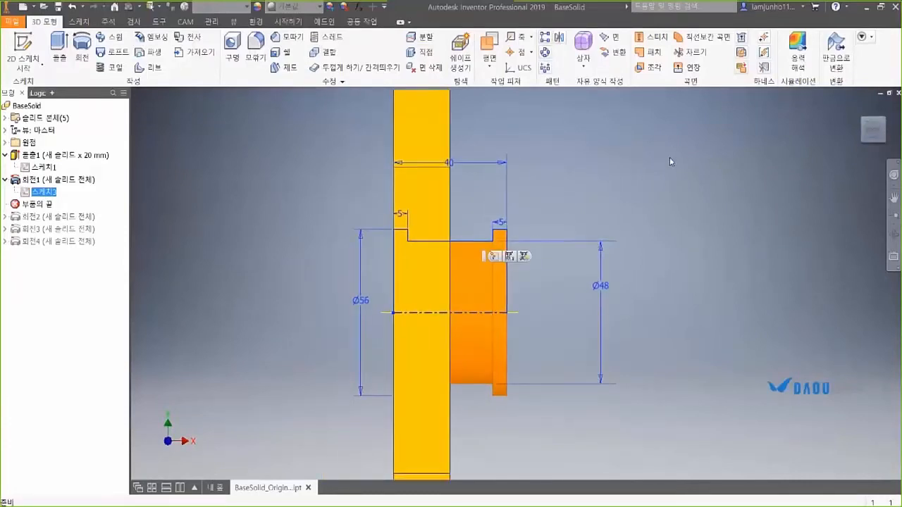
click(58, 179)
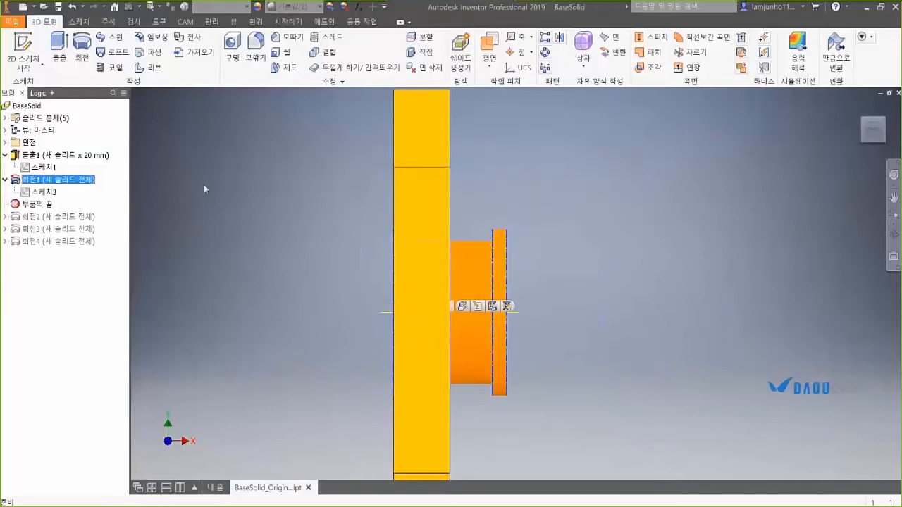
mouse_move(204, 184)
shift+middle_down()
mouse_move(235, 188)
mouse_move(193, 191)
mouse_move(194, 203)
shift+middle_up()
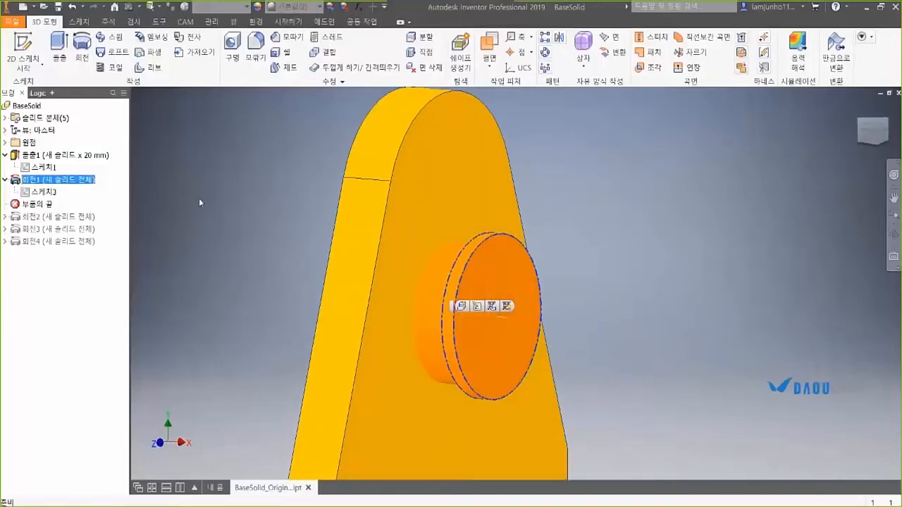
Move the end-of-part marker below the second revolve (회전2) and inspect its profile sketch 스케치4 face-on.
drag(32, 206, 29, 223)
click(10, 205)
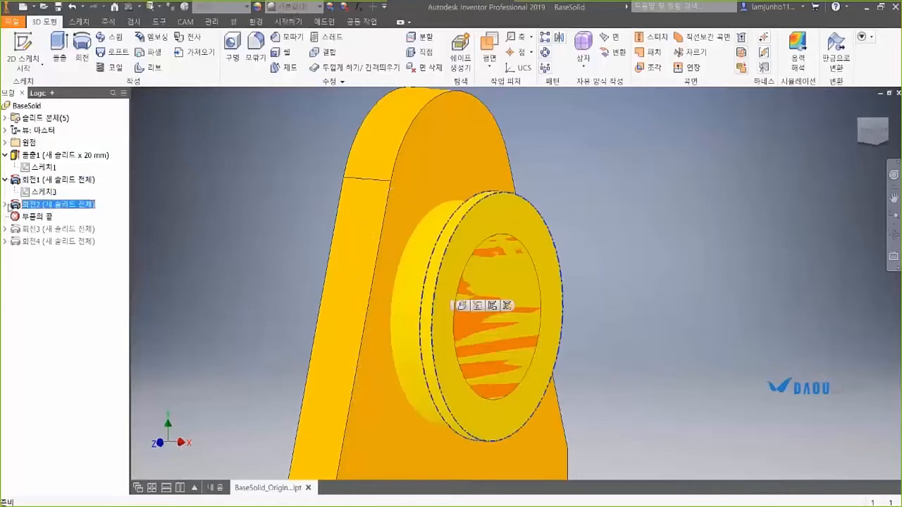
click(6, 204)
click(43, 216)
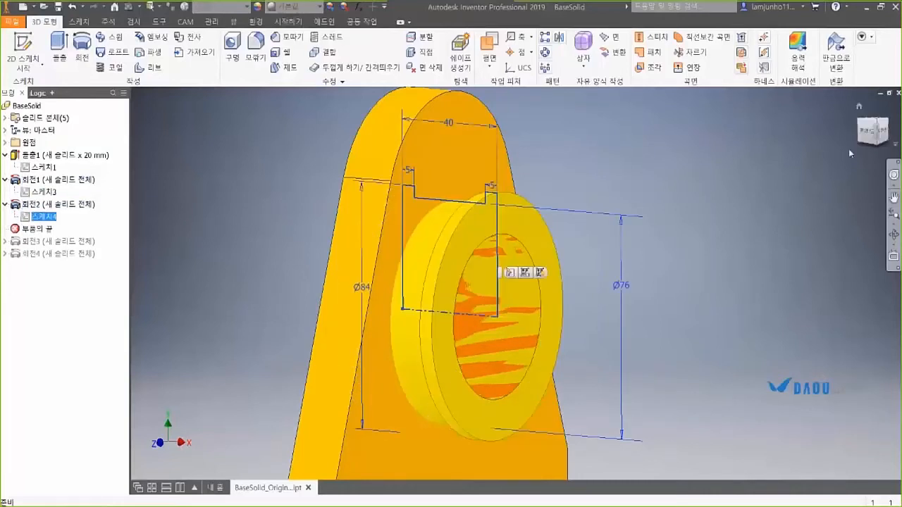
click(866, 131)
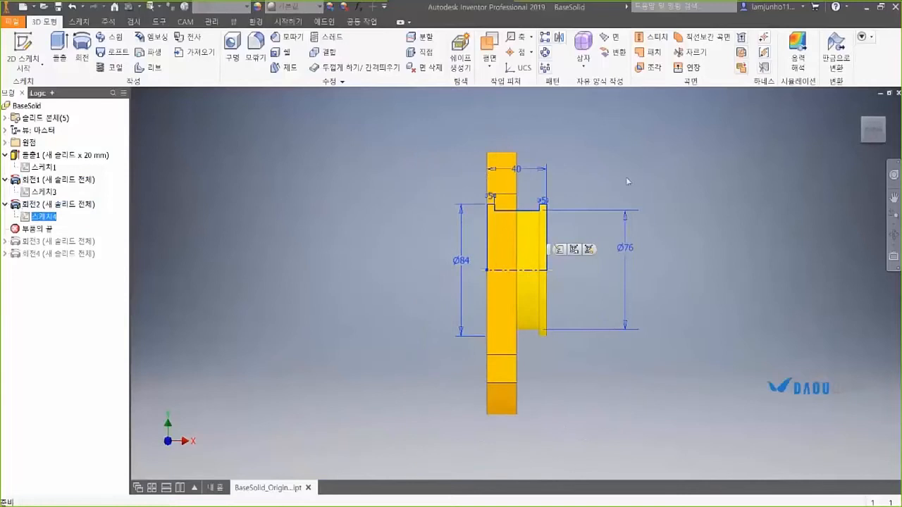
scroll(581, 178, down, 3)
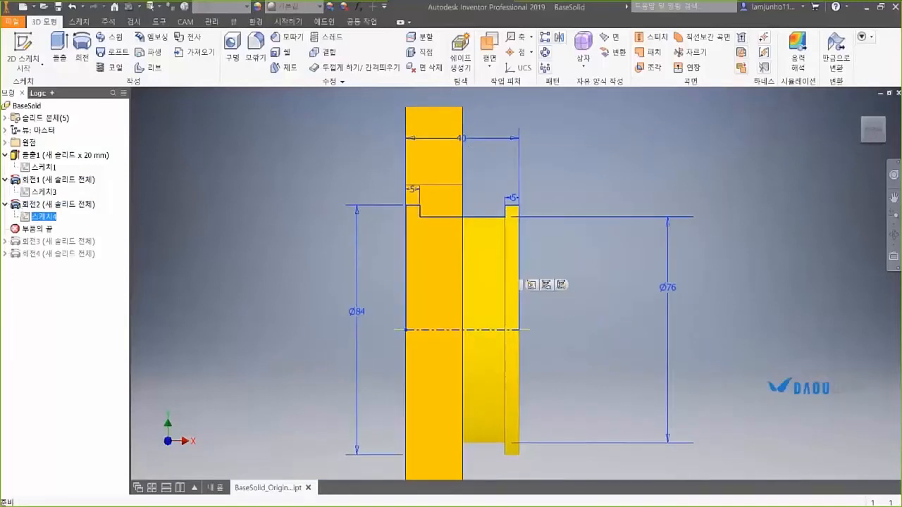
shift+middle_drag(781, 196, 740, 206)
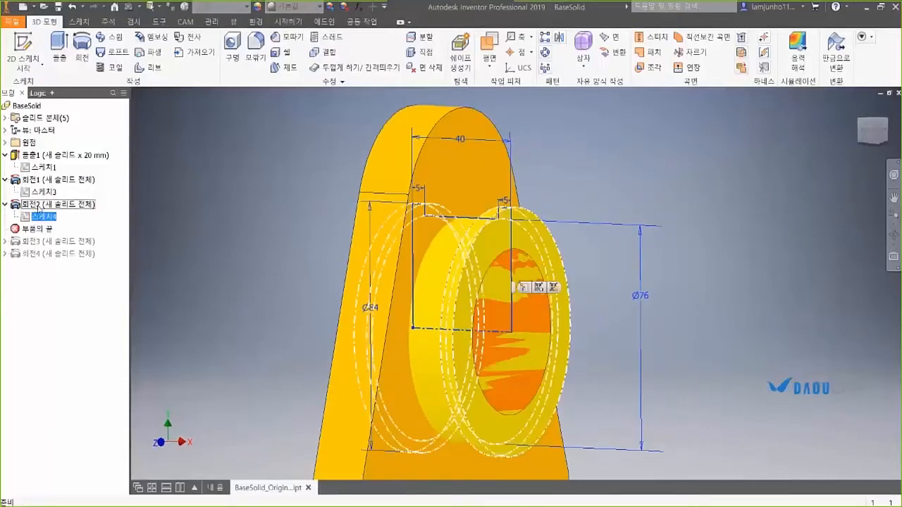
click(35, 206)
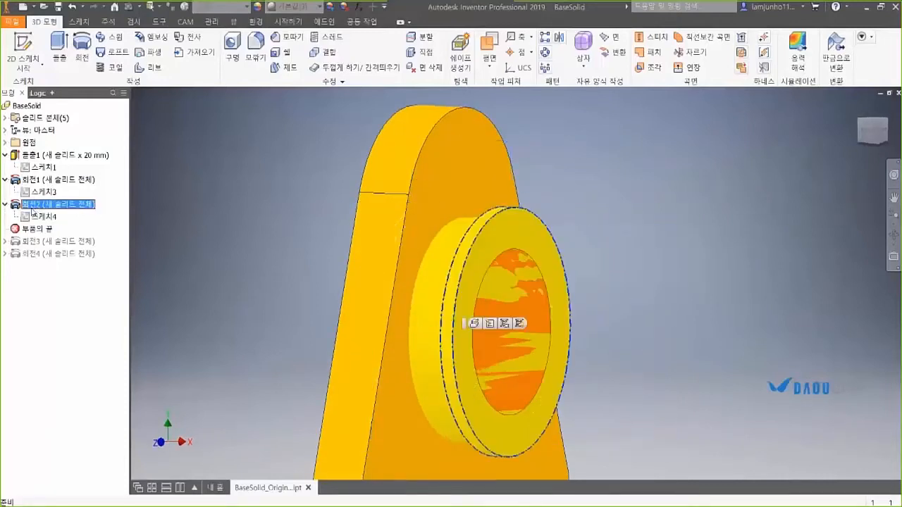
Move the end-of-part marker below the third revolve (회전3) and inspect the stepped shaft's sketch 스케치5 face-on.
drag(33, 228, 39, 253)
click(32, 229)
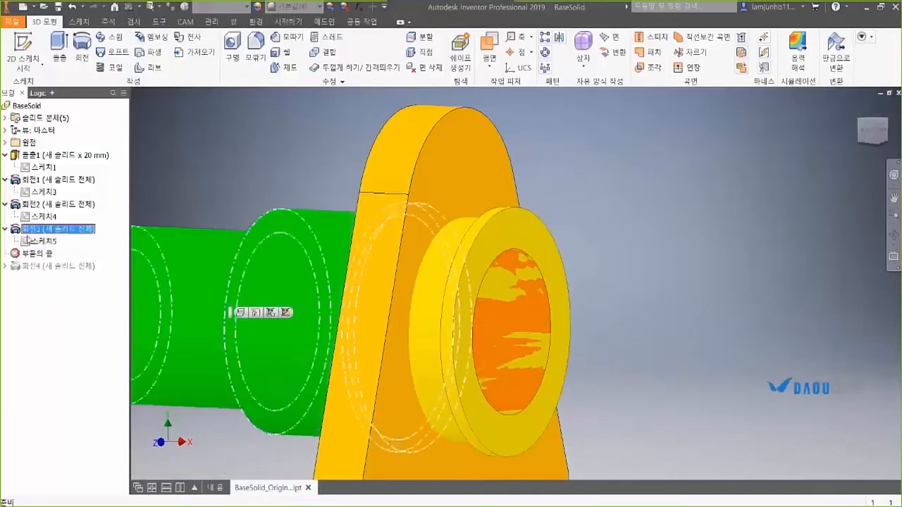
click(30, 241)
scroll(353, 161, down, 3)
mouse_move(354, 161)
shift+middle_down()
mouse_move(317, 155)
mouse_move(338, 155)
shift+middle_up()
click(871, 130)
scroll(511, 170, up, 3)
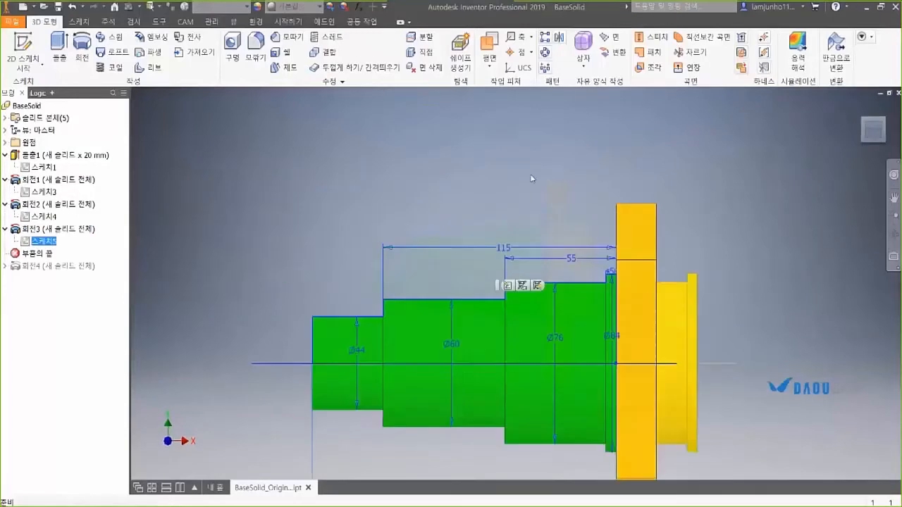
middle_drag(533, 179, 520, 134)
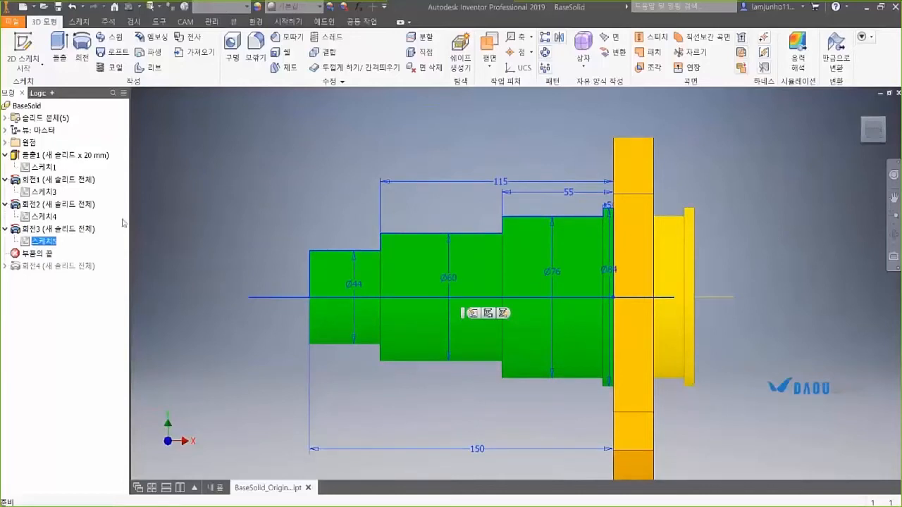
click(58, 229)
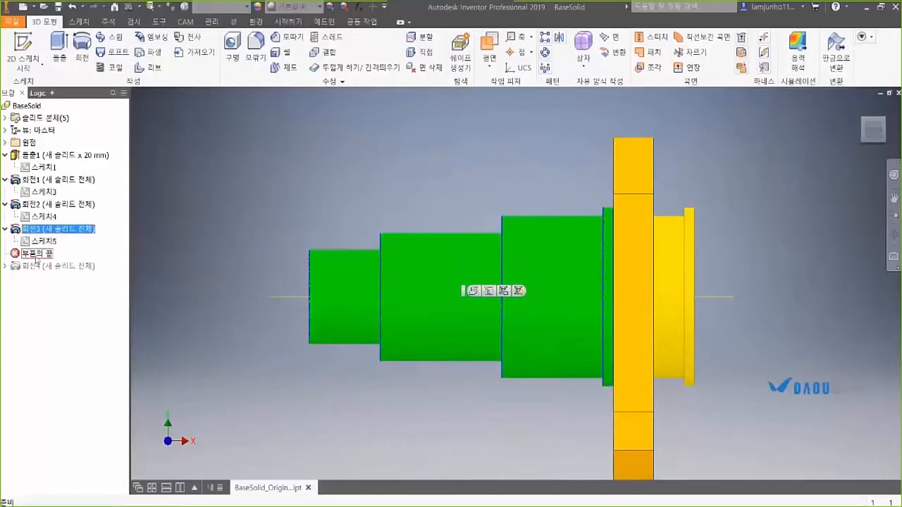
Move the end-of-part marker below the last revolve (회전4) and inspect its profile sketch 스케치6.
drag(36, 255, 15, 269)
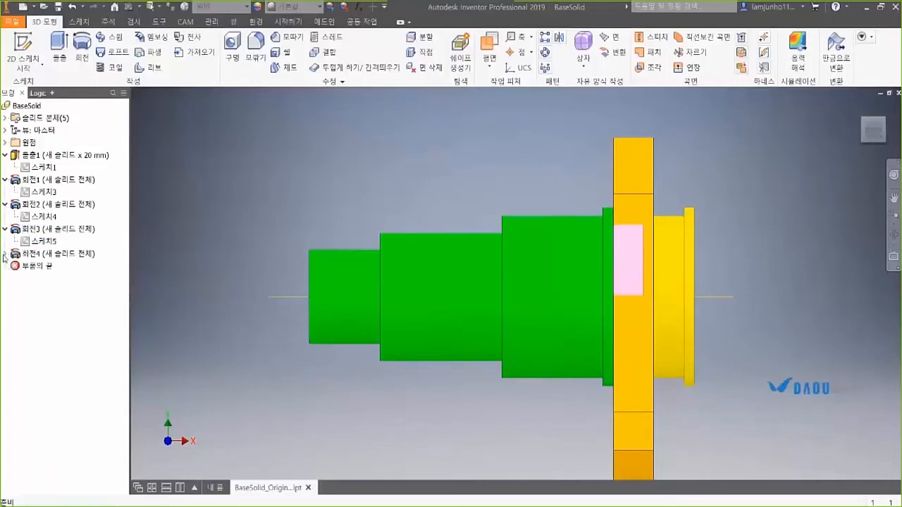
click(5, 254)
click(43, 266)
middle_drag(461, 184, 330, 182)
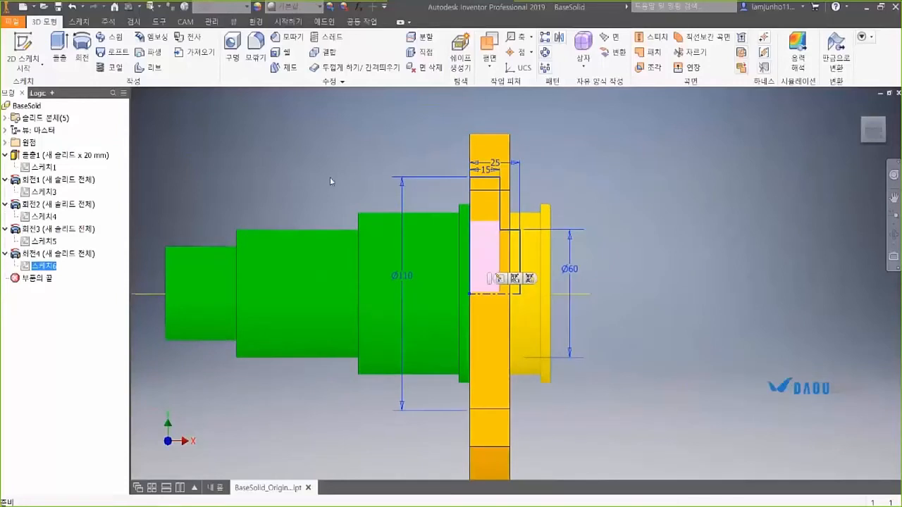
click(75, 254)
shift+middle_drag(312, 175, 354, 177)
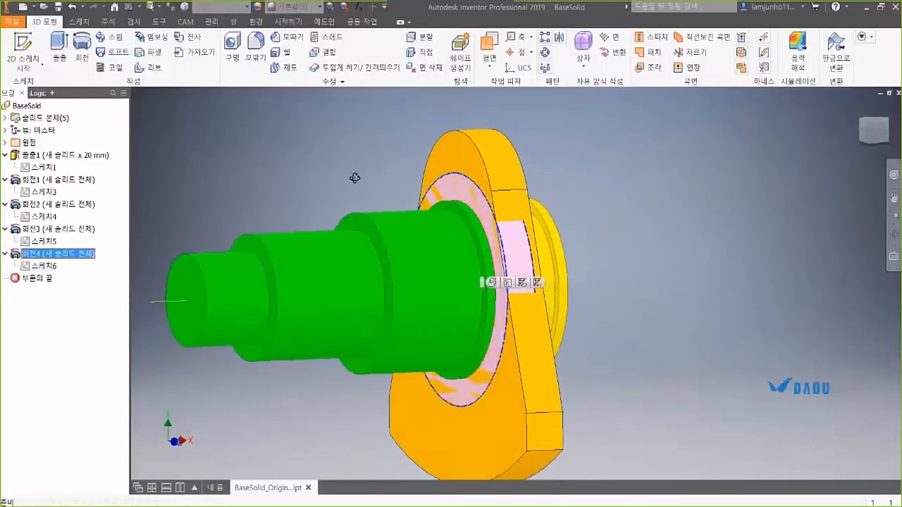
click(67, 298)
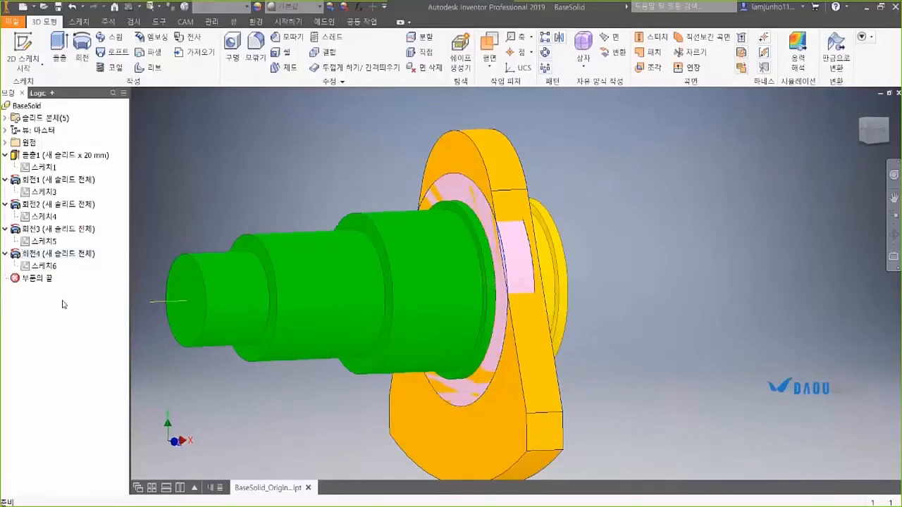
Expand the solid bodies list and highlight CounterWeight, Rod, Main Bearing, Inter Main Bearing and Flange one by one in the model.
click(55, 205)
click(49, 181)
click(46, 119)
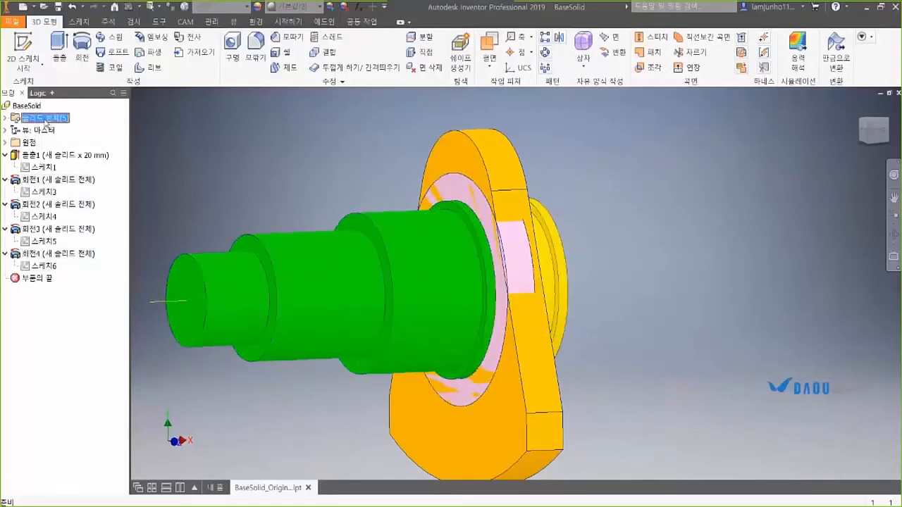
click(5, 118)
click(35, 131)
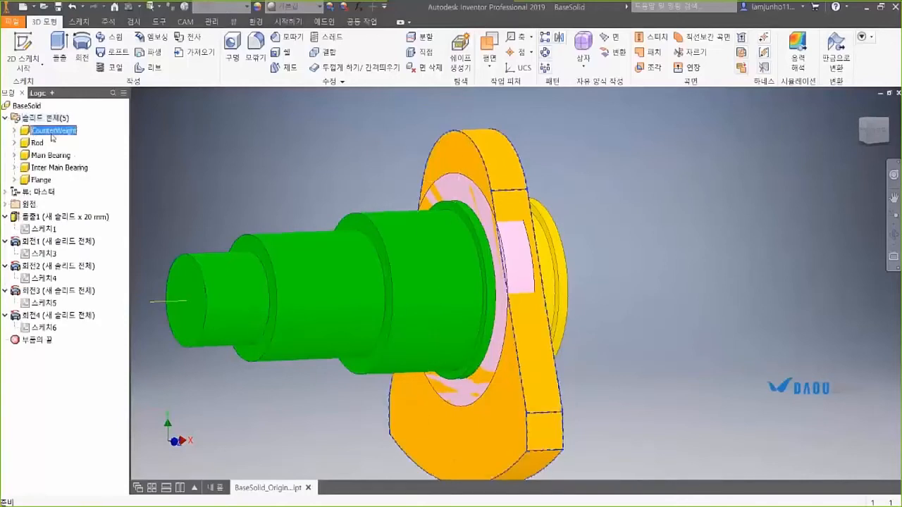
click(38, 143)
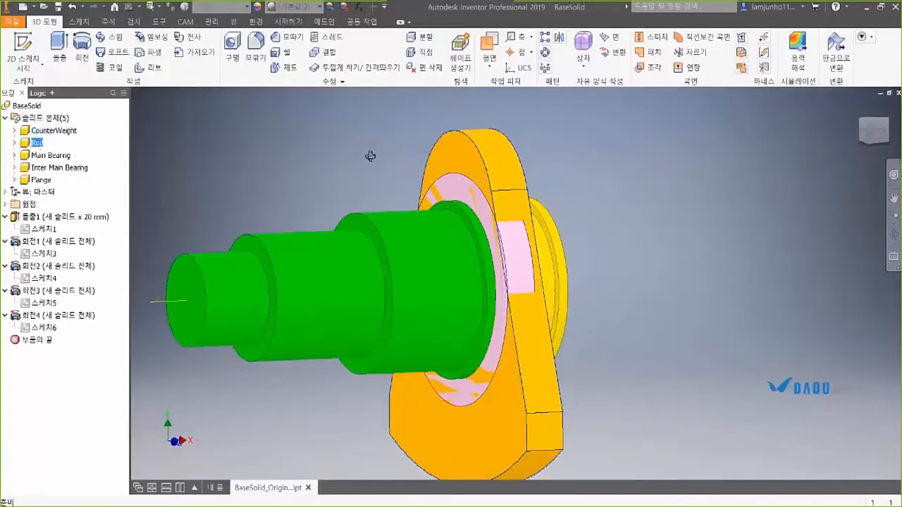
shift+middle_drag(368, 153, 294, 153)
click(52, 155)
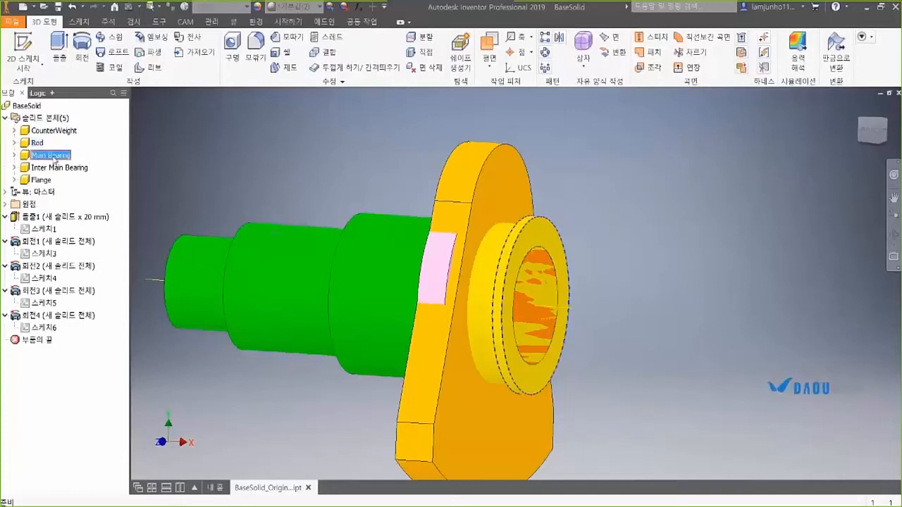
click(51, 170)
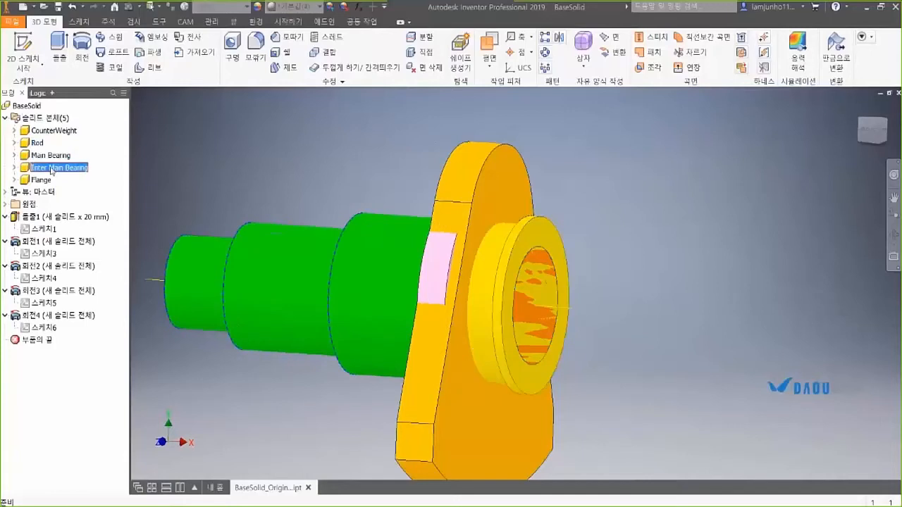
click(42, 181)
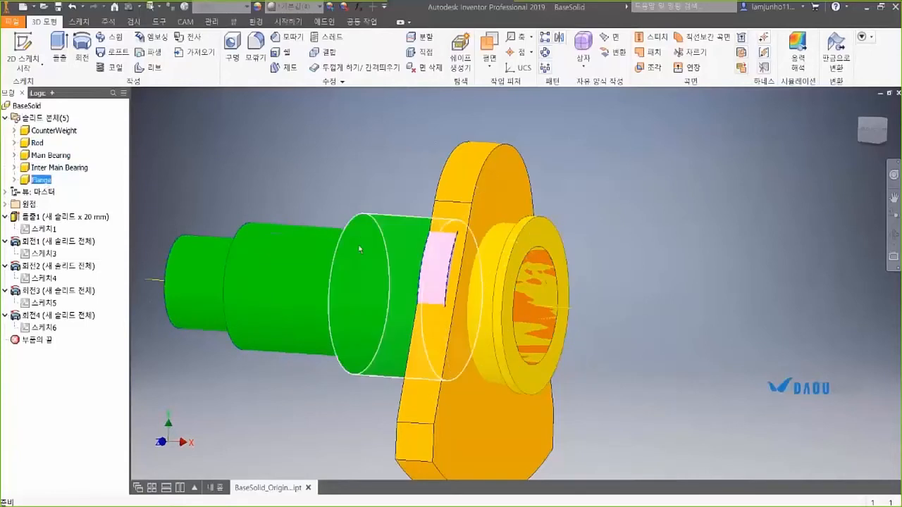
click(258, 378)
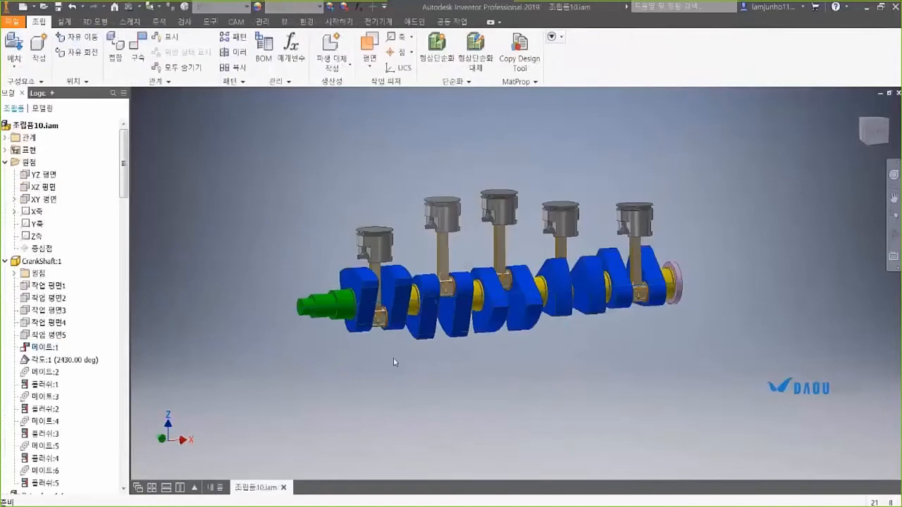
Examine how the crankshaft's shaft end, counterweights and bearing journals are arranged in the piston assembly.
scroll(393, 357, up, 4)
click(300, 294)
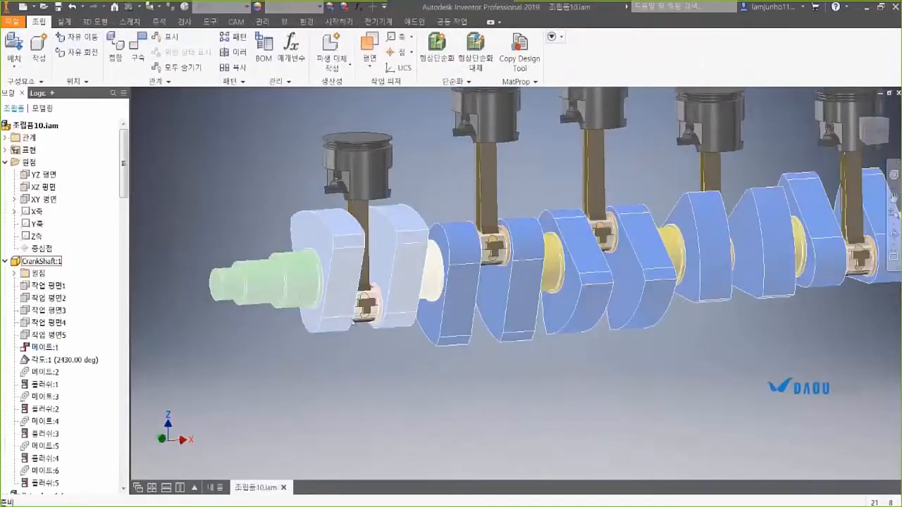
shift+middle_drag(353, 323, 299, 311)
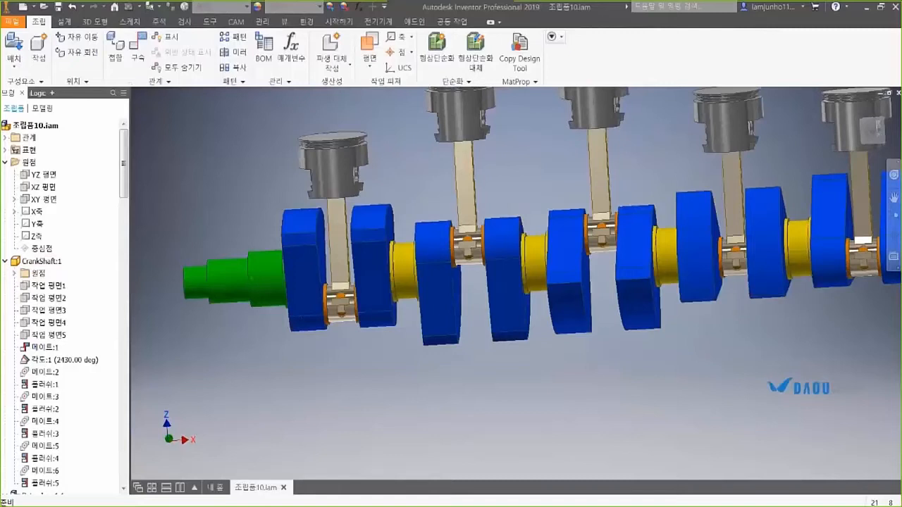
click(398, 290)
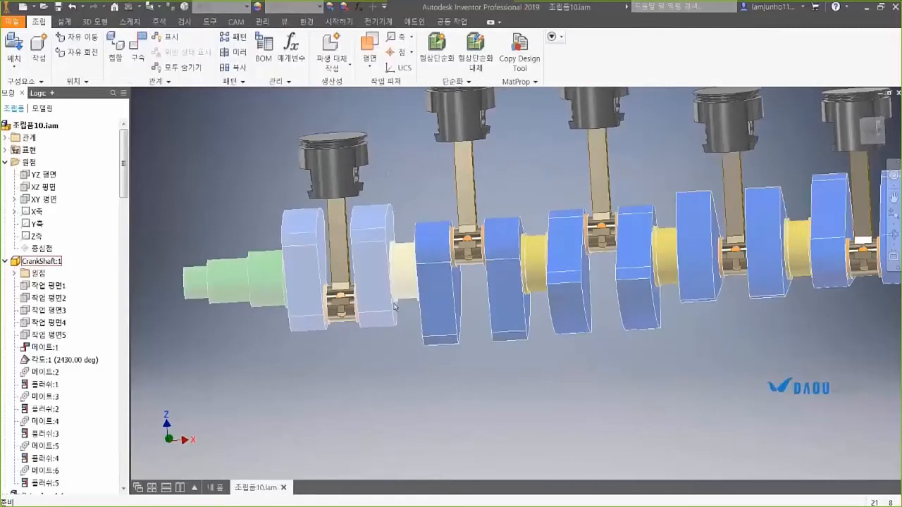
click(270, 157)
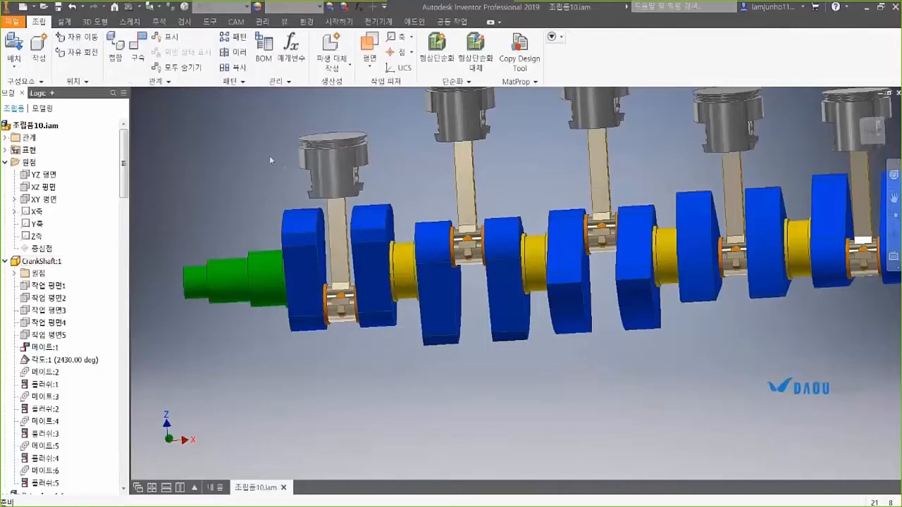
Create a new part and derive all five solid bodies of BaseSolid_Original.ipt into it.
click(218, 488)
click(246, 185)
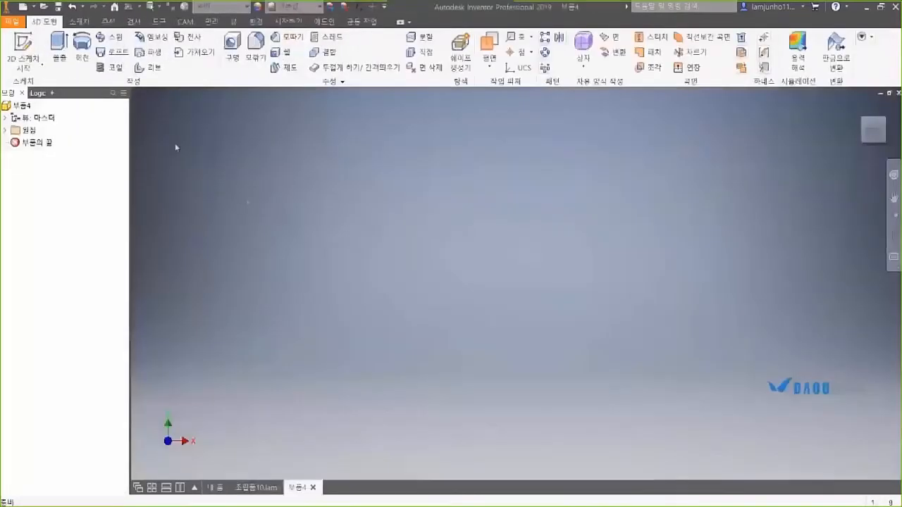
click(148, 52)
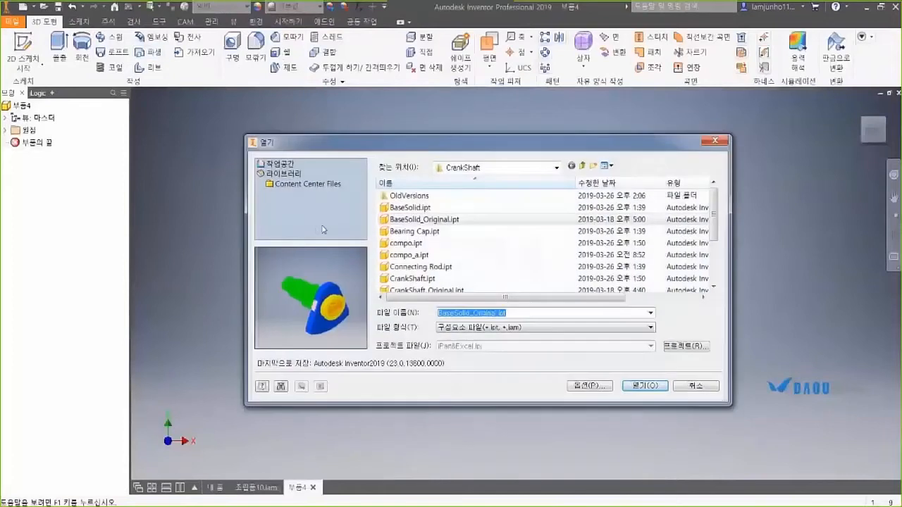
double_click(423, 169)
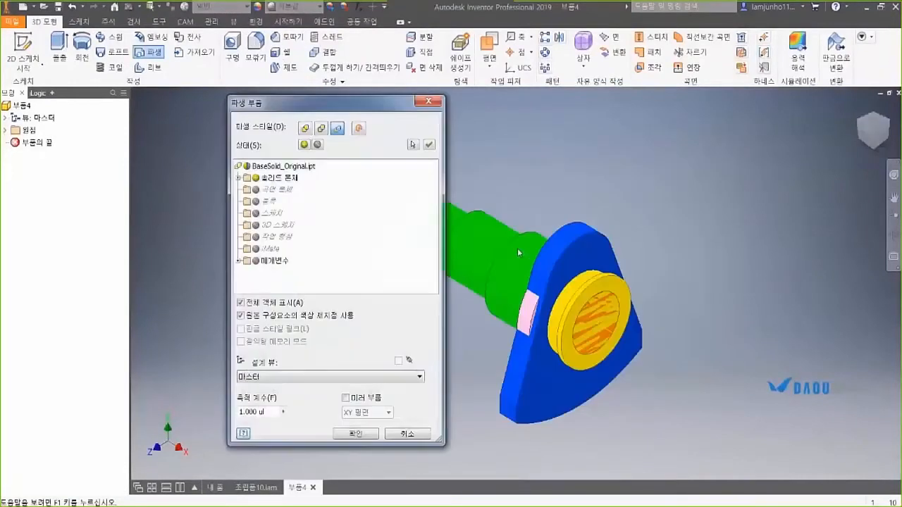
click(239, 178)
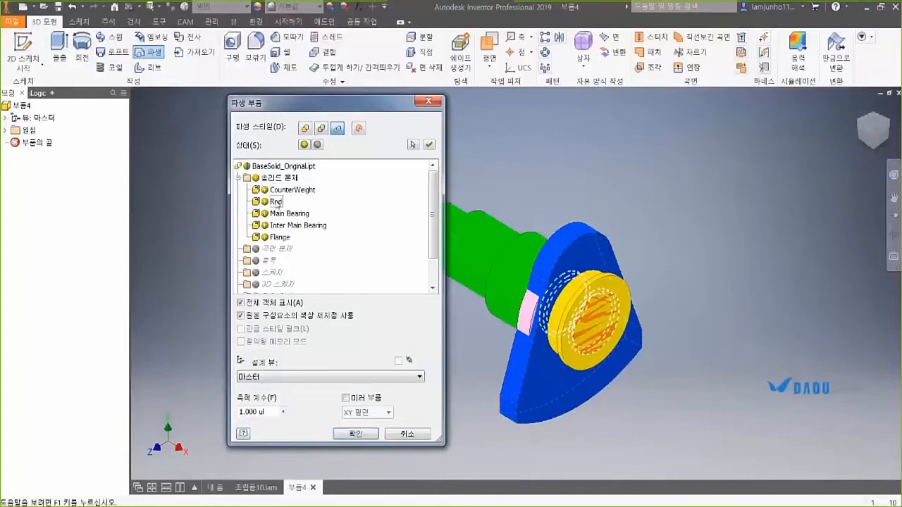
click(355, 434)
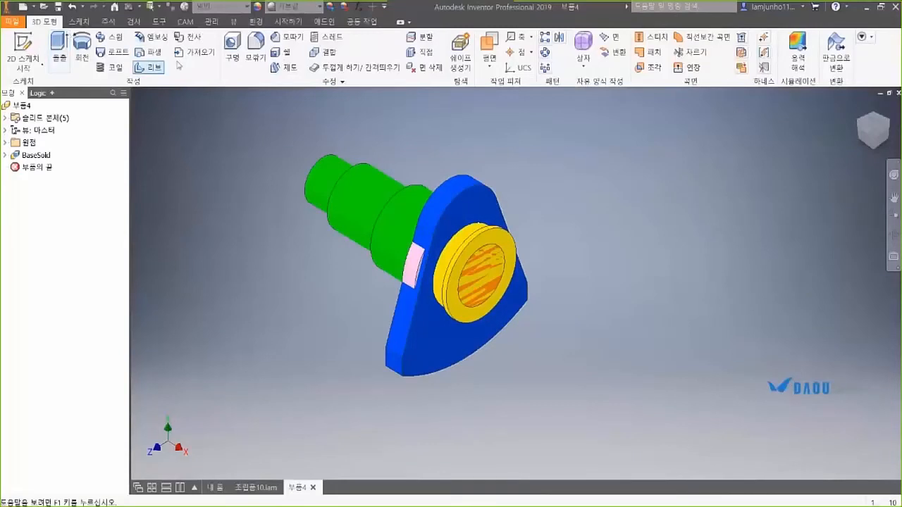
Derive BaseSolid_Original.ipt a second time with only the CounterWeight body, excluding Rod, Main Bearing, Inter Main Bearing and Flange.
click(149, 52)
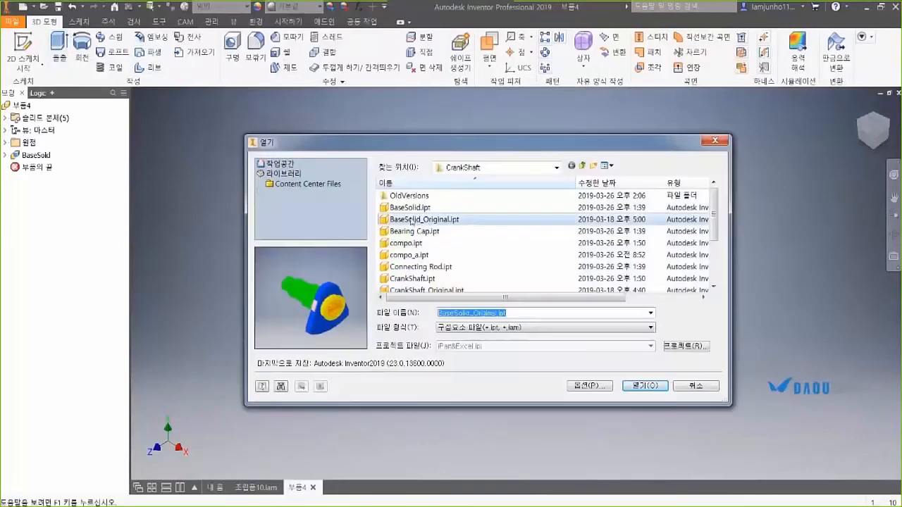
double_click(414, 219)
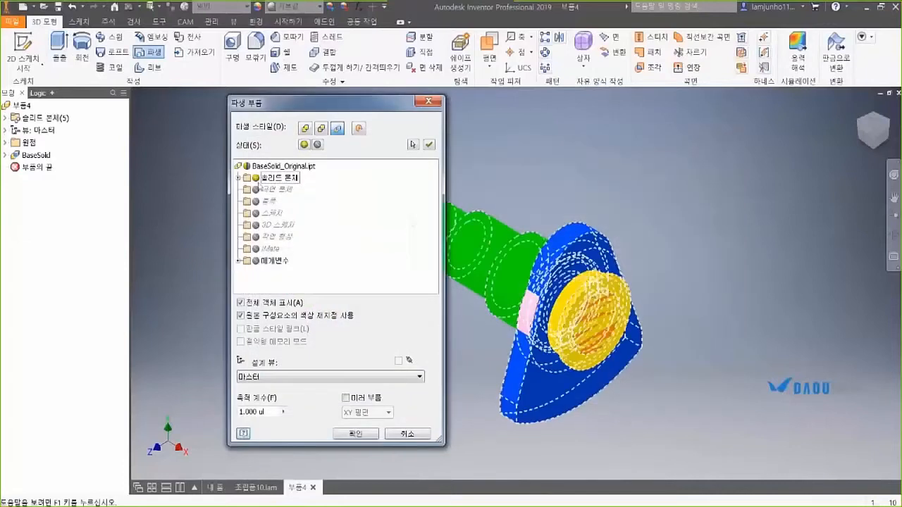
click(238, 177)
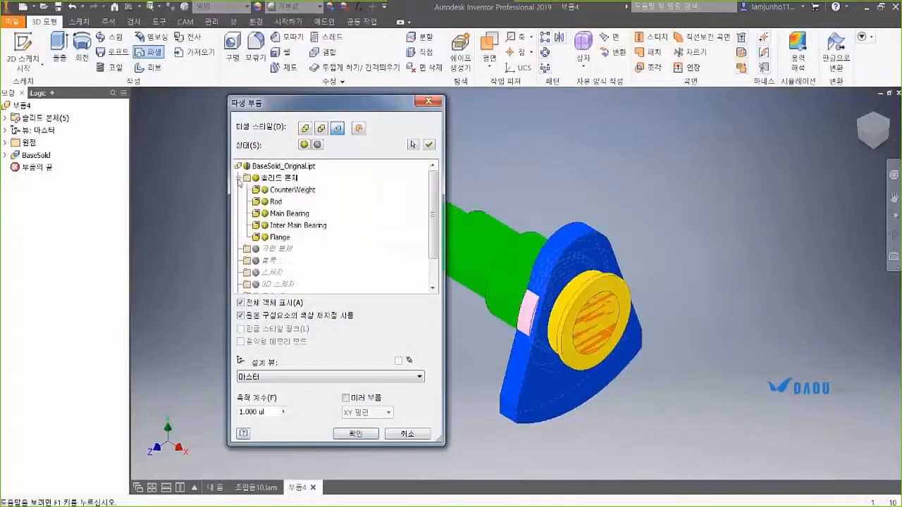
click(265, 203)
click(265, 214)
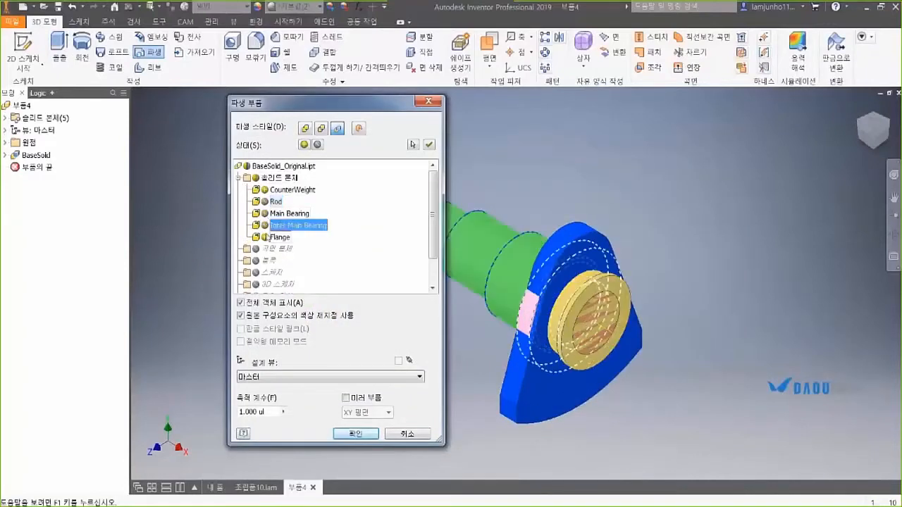
click(265, 226)
click(265, 238)
click(352, 435)
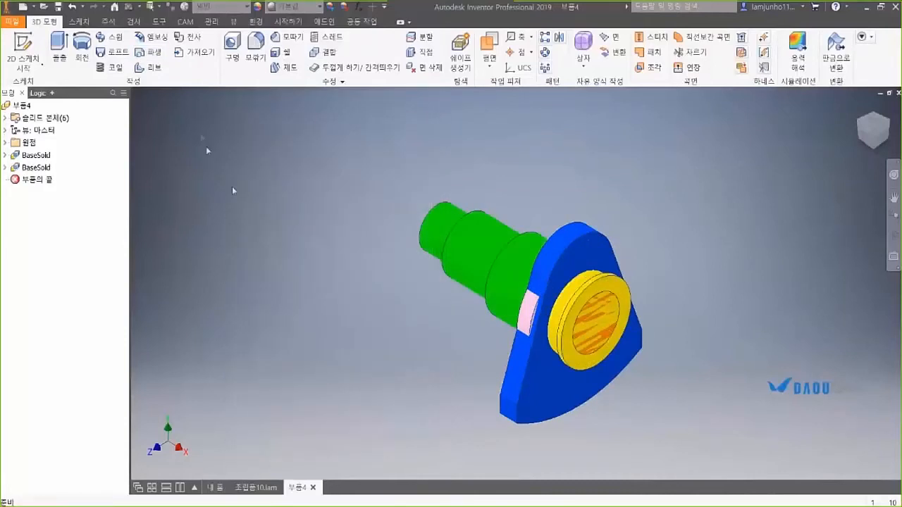
Expand both derived BaseSolid entries and check which bodies each one brings into the part.
click(33, 157)
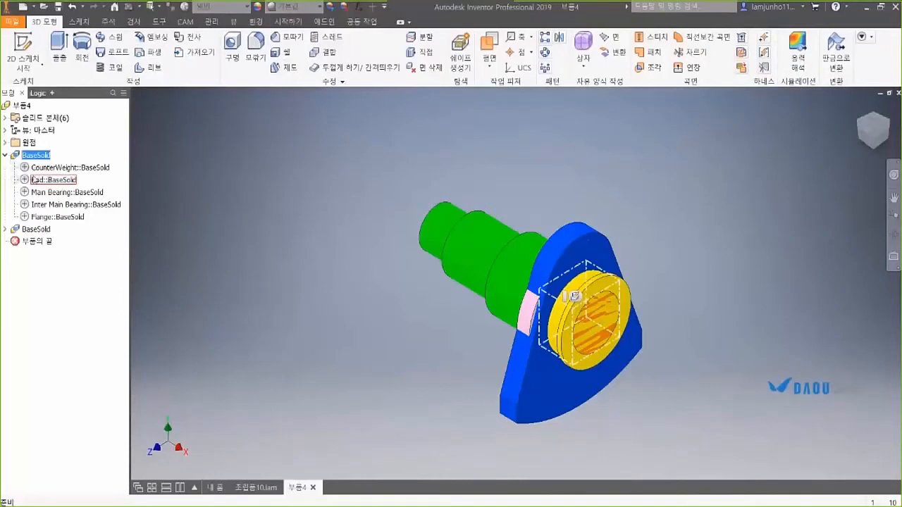
click(33, 232)
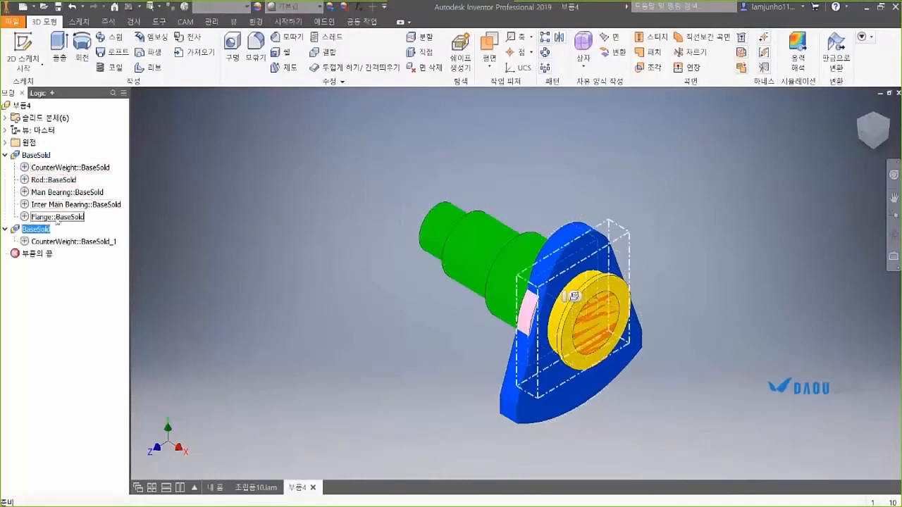
click(60, 245)
click(71, 322)
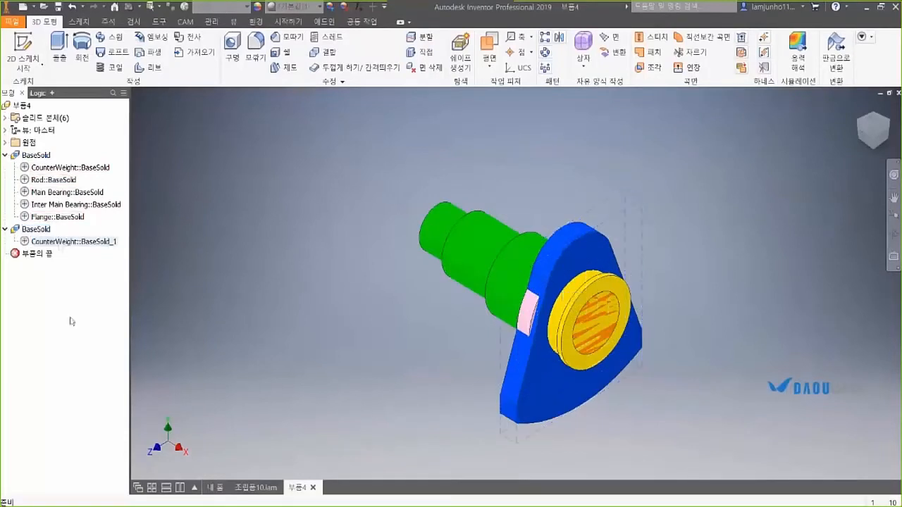
Rename the six solid bodies CounterWeight 복사, Rod 복사, Inter Main Bearing 복사, Main Bearing 복사, Flange 복사 and CounterWeight 복사2.
double_click(41, 118)
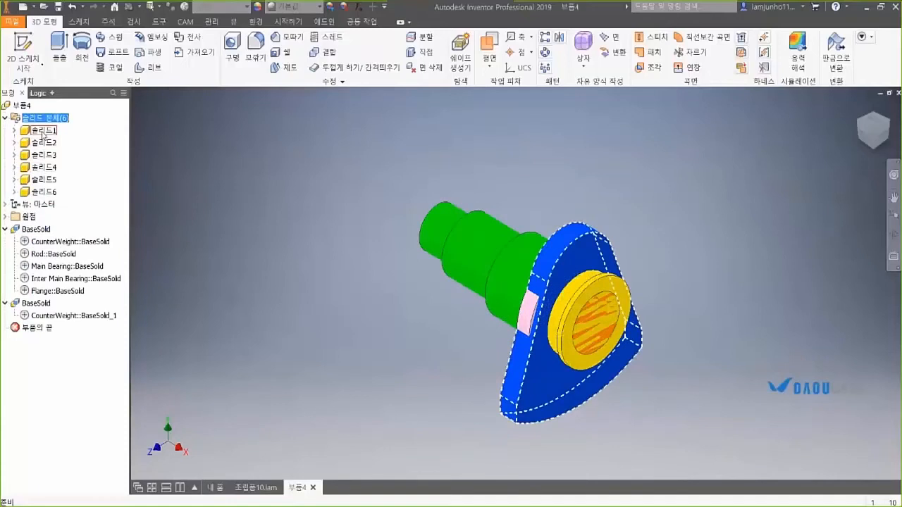
click(43, 132)
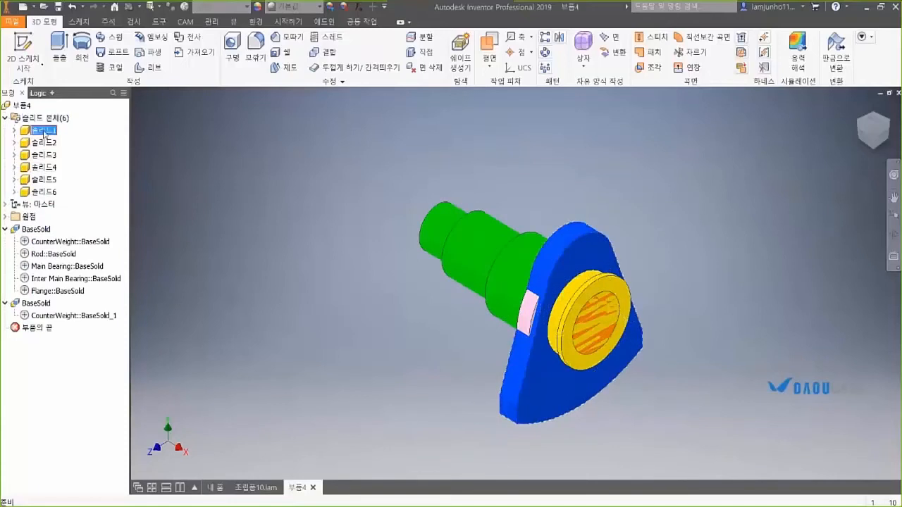
click(44, 132)
text(CounterWeight 복사)
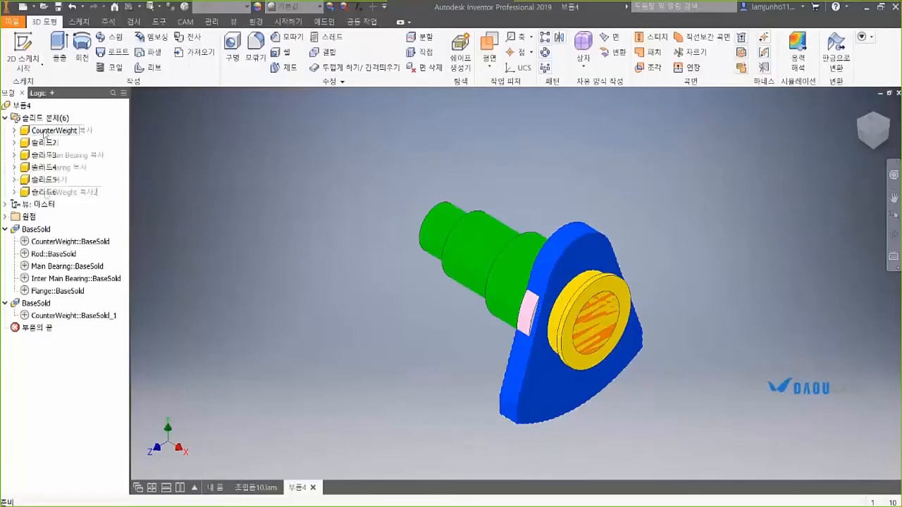
click(45, 194)
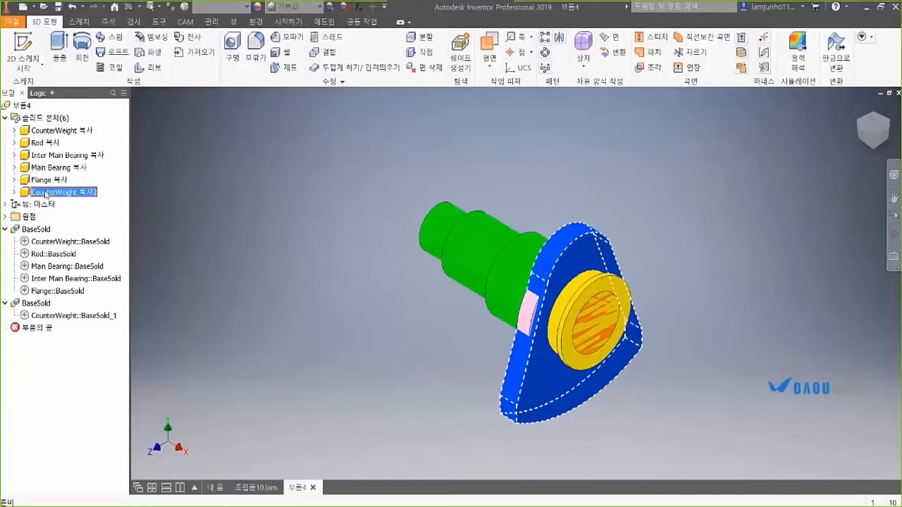
click(45, 195)
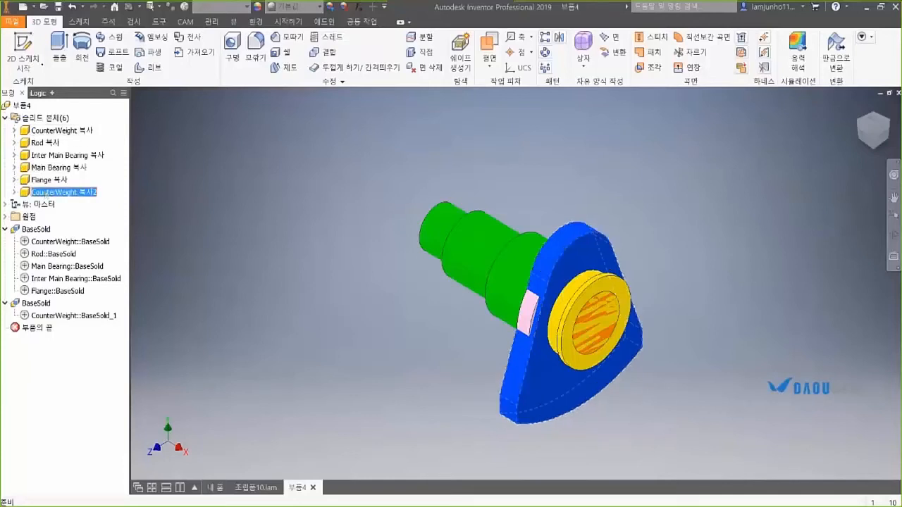
click(196, 230)
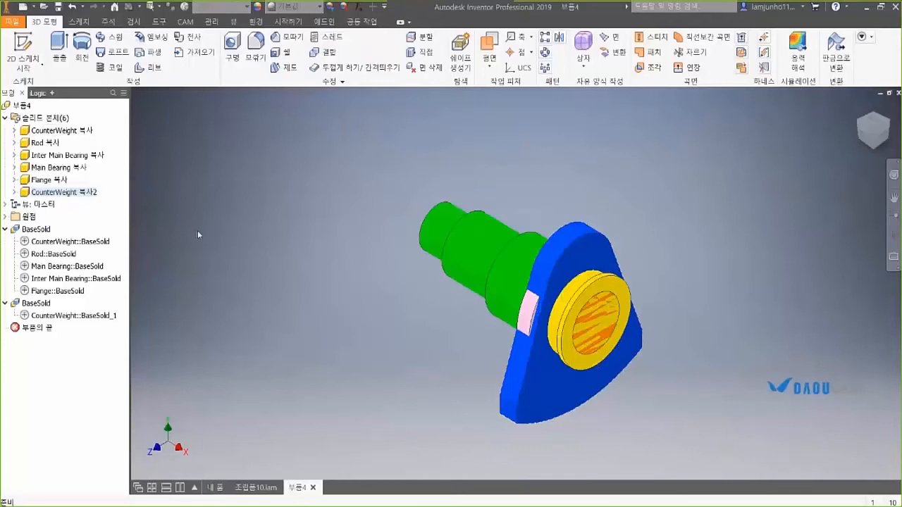
Move the CounterWeight 복사2 body 60 mm along X.
click(341, 81)
click(255, 97)
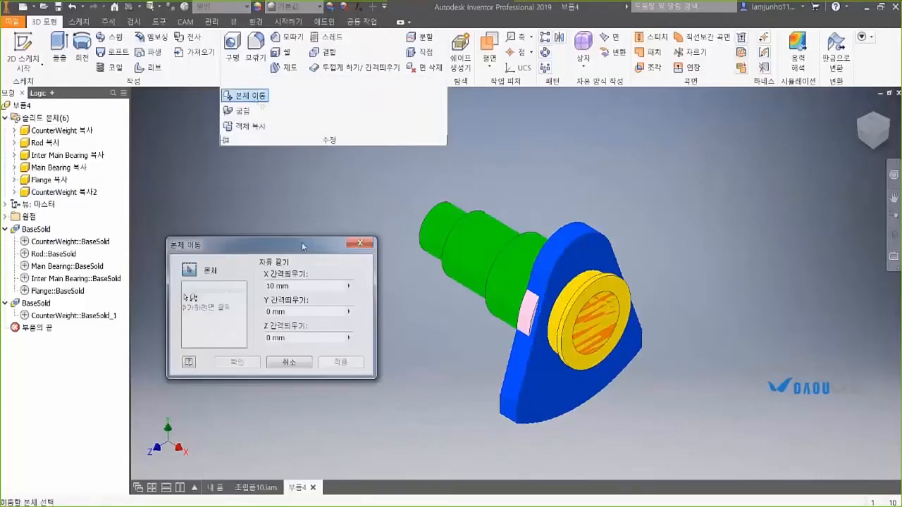
click(70, 191)
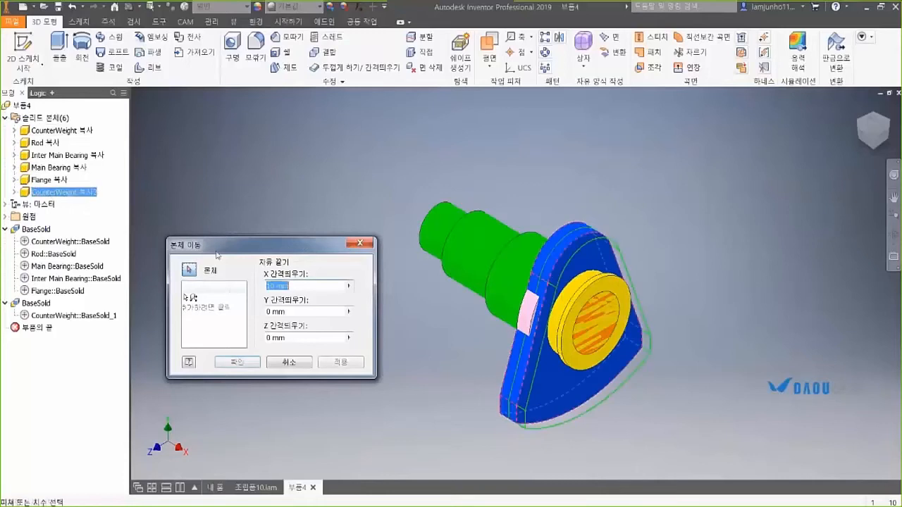
click(866, 139)
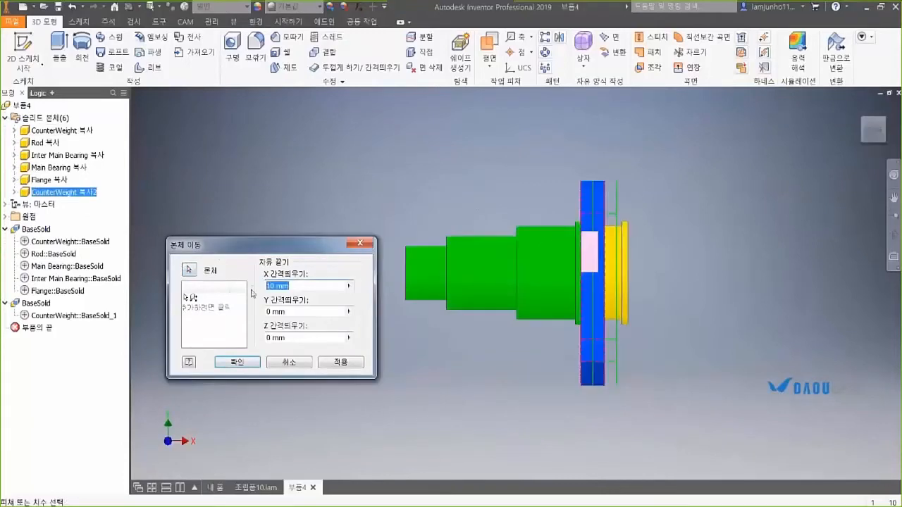
text(60)
key(Return)
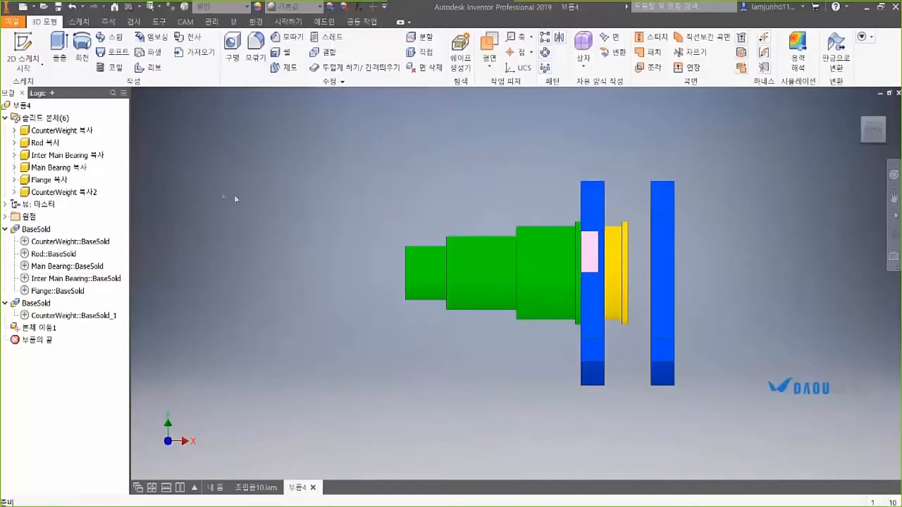
Move the Rod 복사 body 20 mm along X and offset it along Y toward its place between the counterweights.
click(342, 82)
click(246, 95)
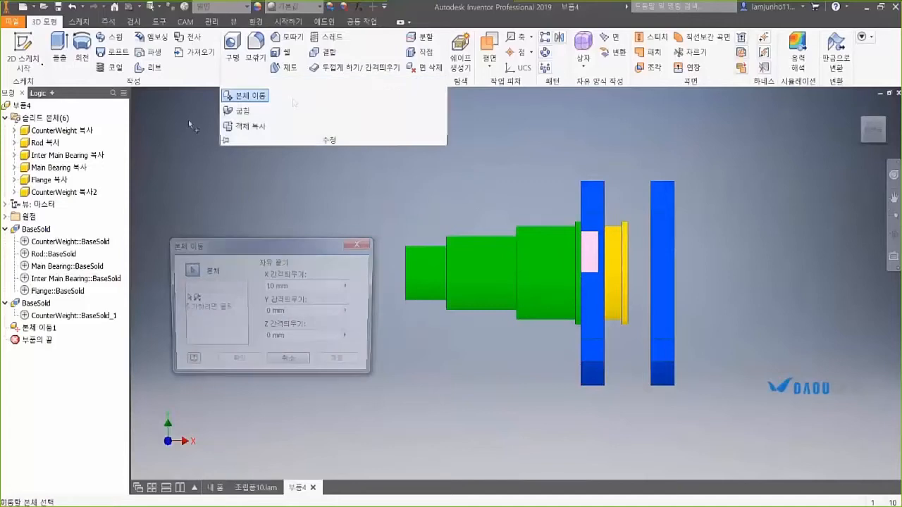
click(45, 143)
text(20)
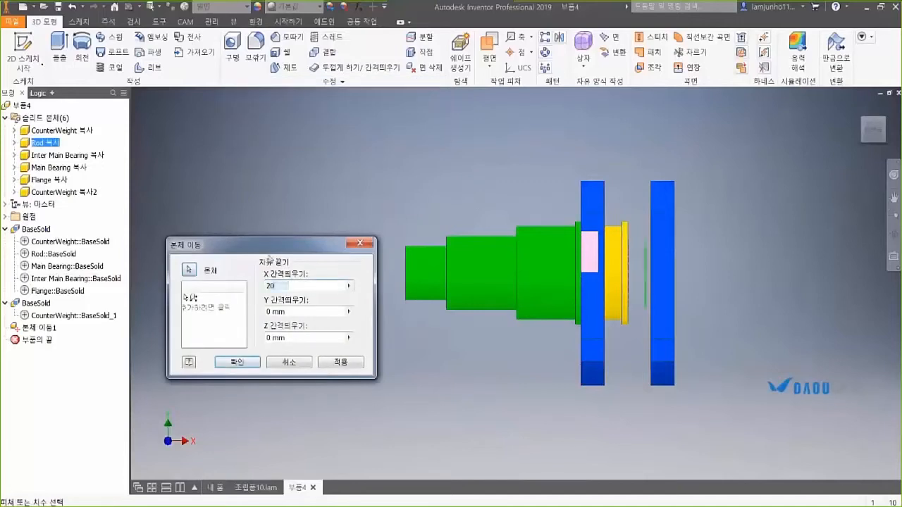
click(262, 312)
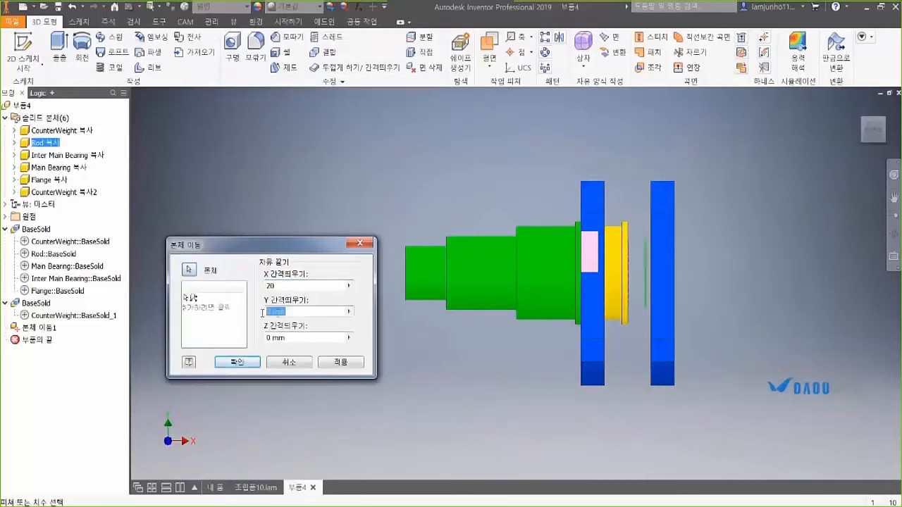
text(4)
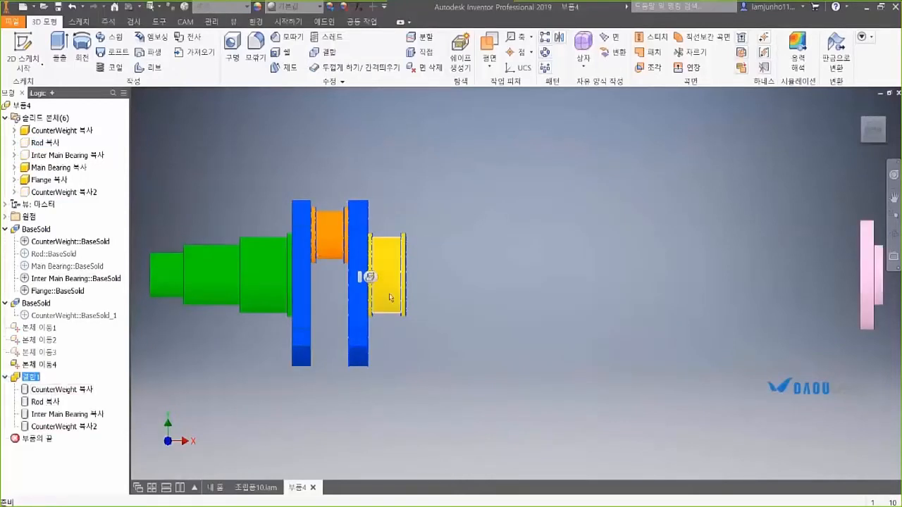
Save the part containing the combined crank throw, main bearing and flange bodies.
click(359, 182)
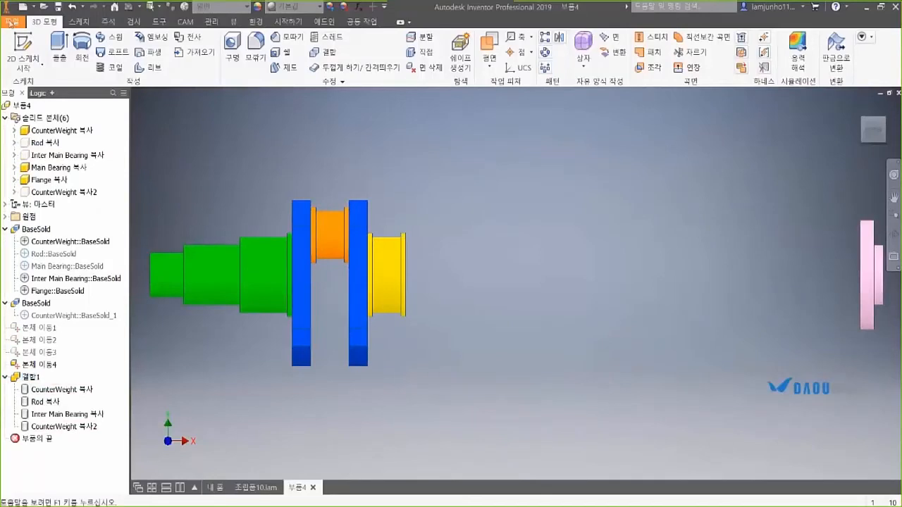
click(11, 22)
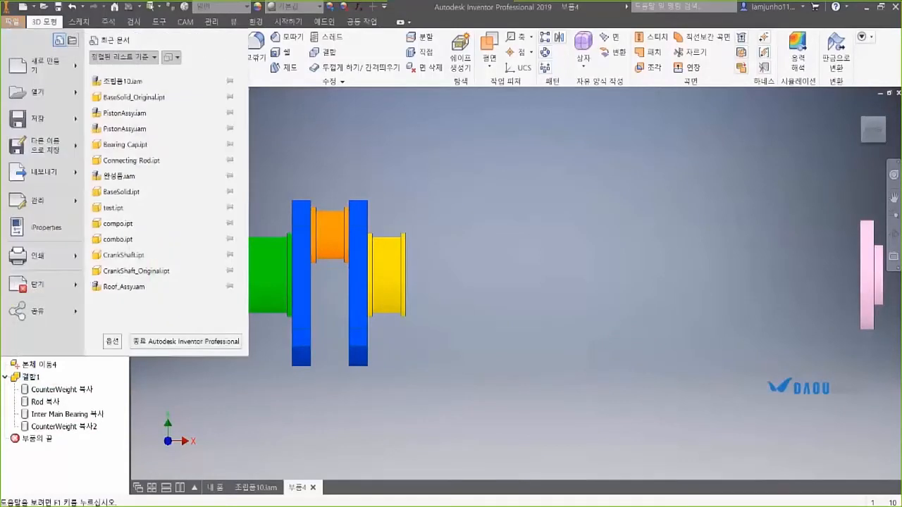
click(43, 123)
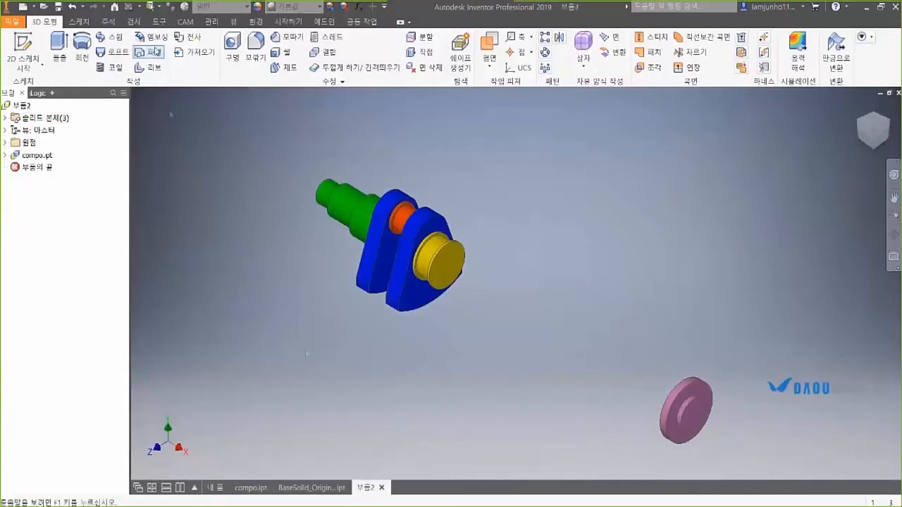
Start deriving compo.ipt, examine its CounterWeight 복사, Main Bearing 복사 and Flange 복사 bodies, and leave without deriving.
click(150, 53)
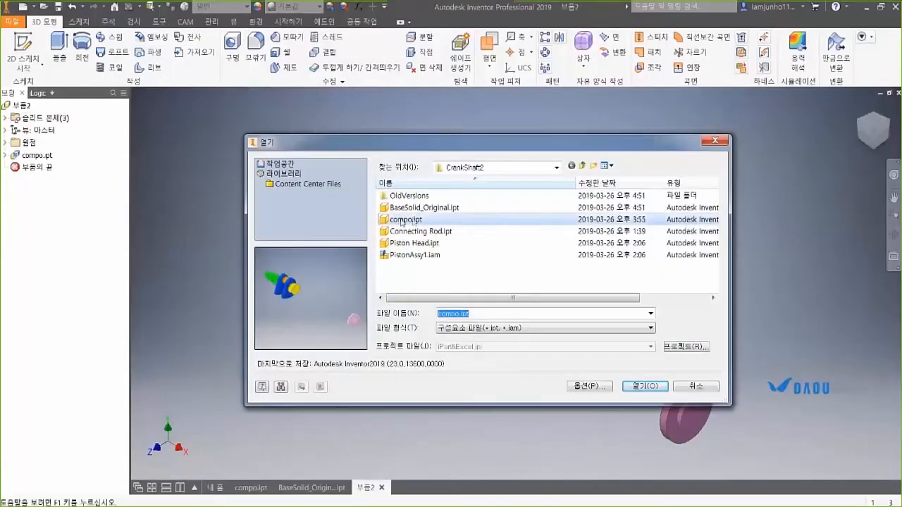
double_click(405, 221)
click(533, 197)
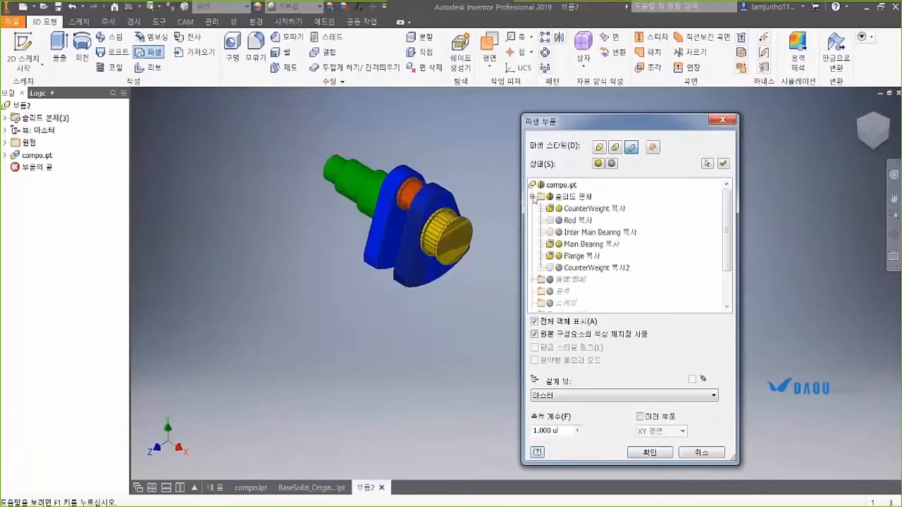
click(588, 208)
click(585, 244)
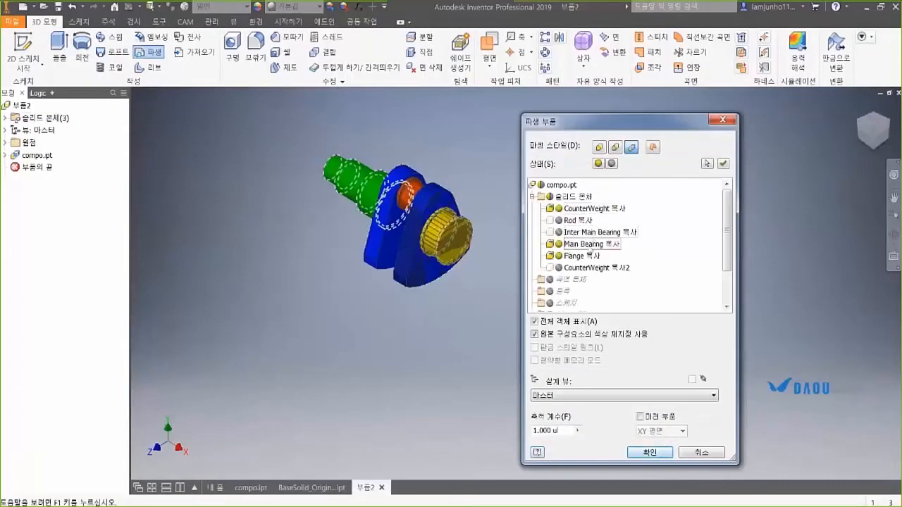
click(586, 257)
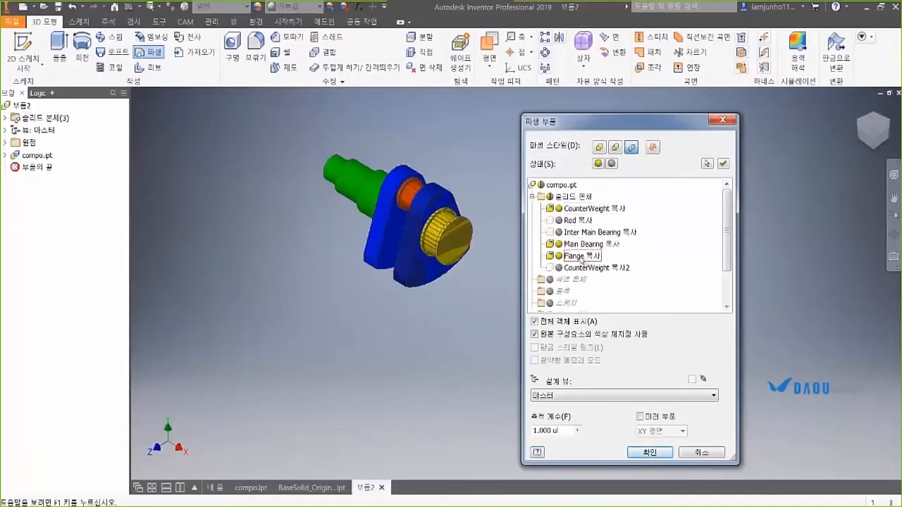
click(694, 455)
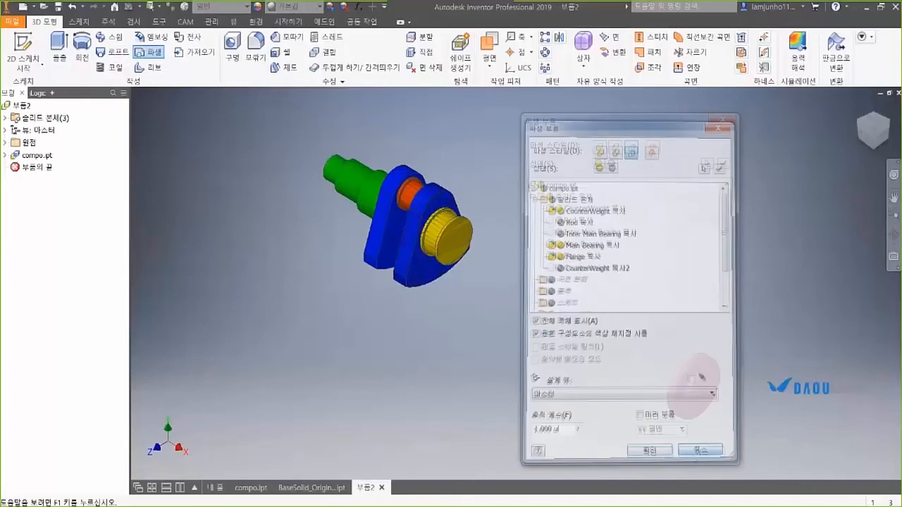
Check the part's solid body names and derive compo.ipt again for another crank throw body.
click(37, 119)
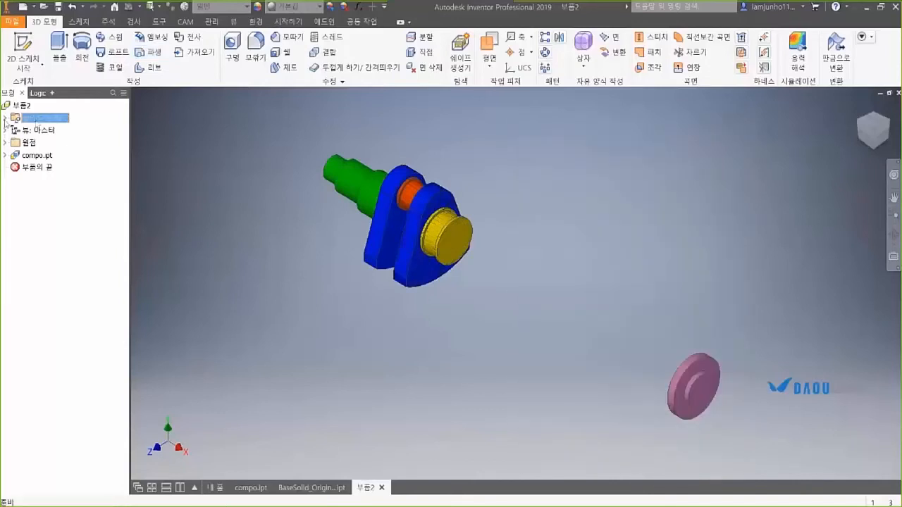
click(6, 119)
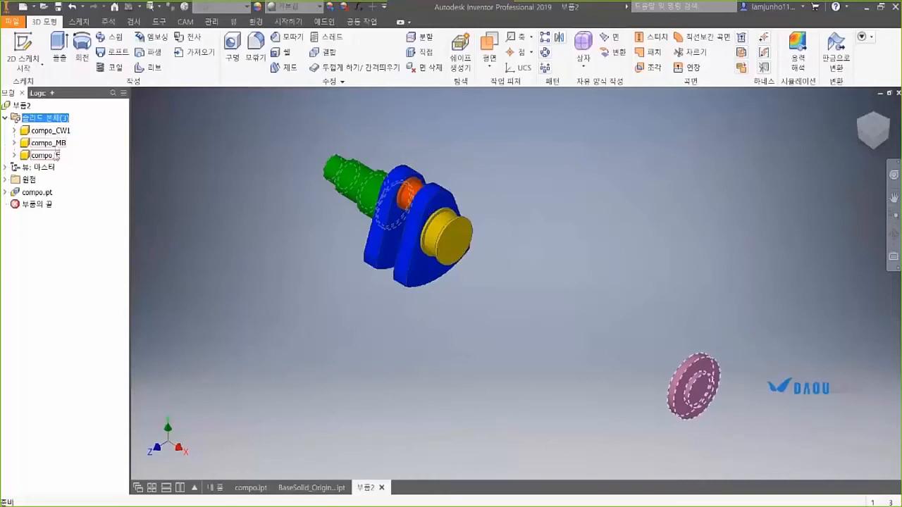
click(165, 167)
click(6, 118)
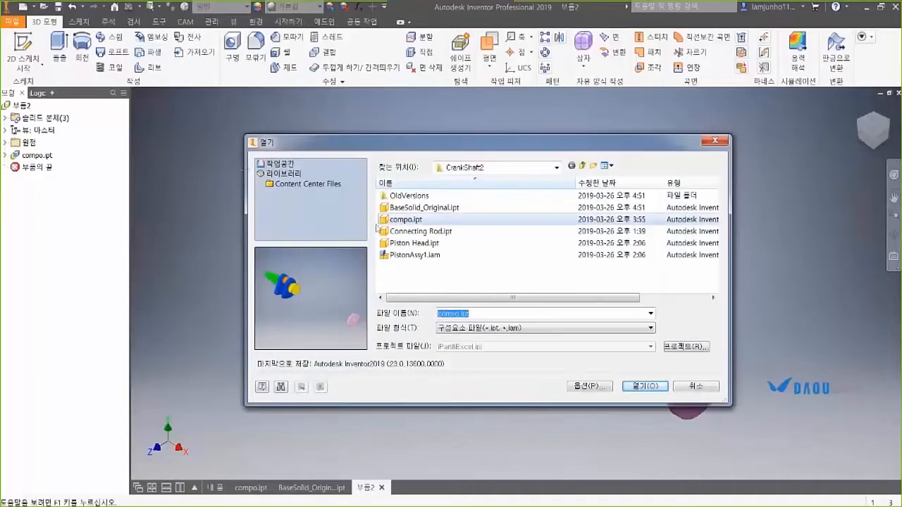
double_click(400, 220)
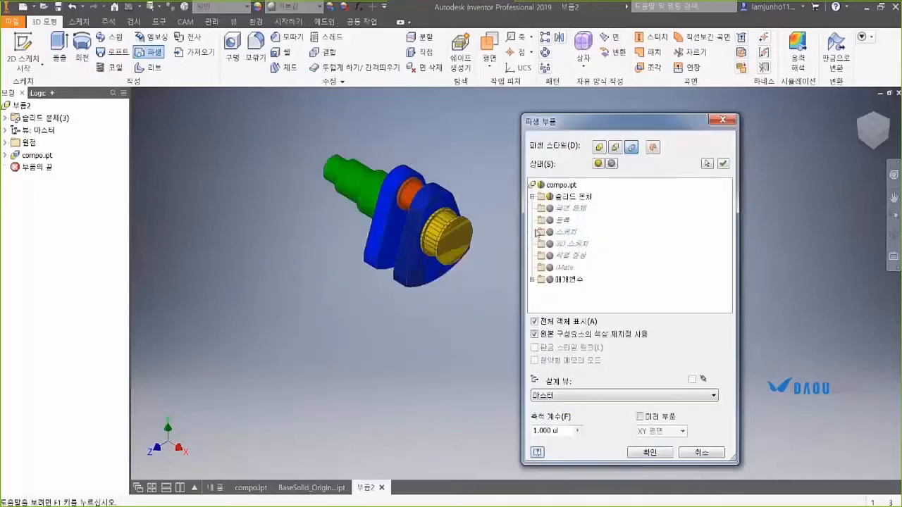
click(594, 209)
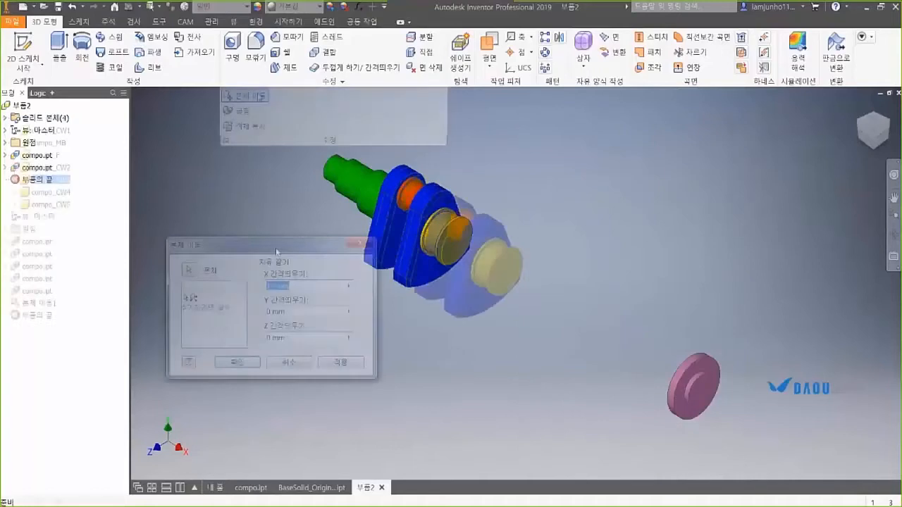
Complete the compo_CW3 body's move and move the compo_CW4 body 3*120 mm along X.
key(Return)
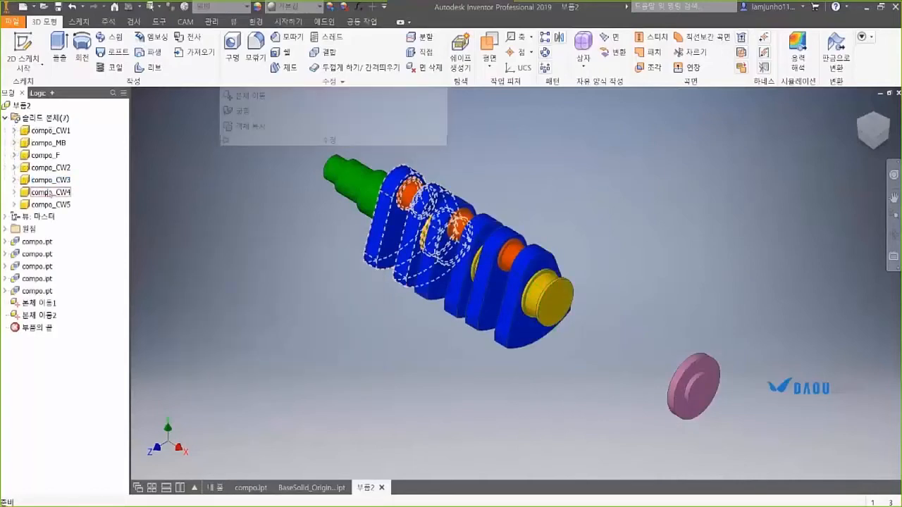
click(50, 193)
click(342, 81)
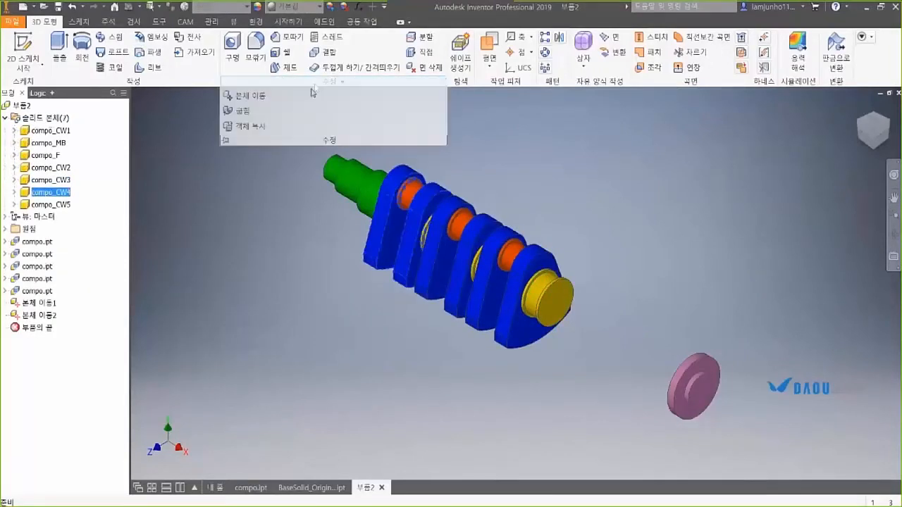
click(247, 96)
text(3*120)
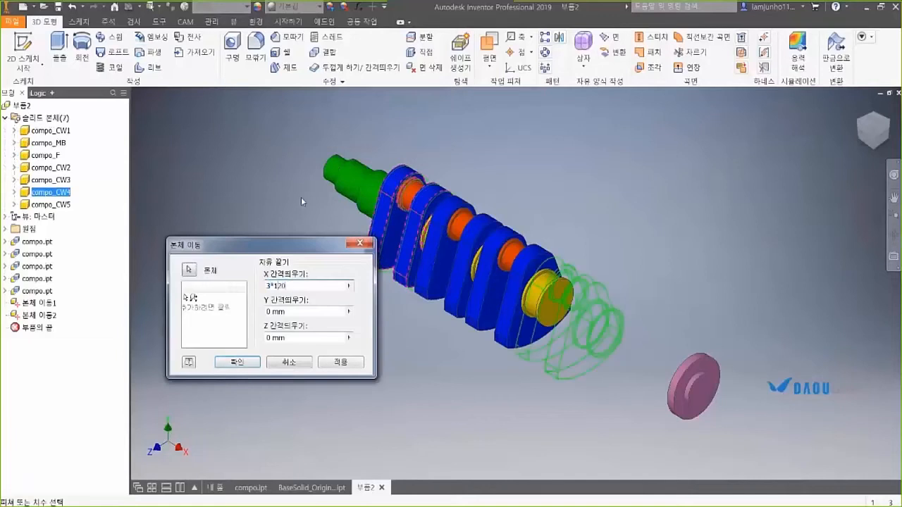
key(Return)
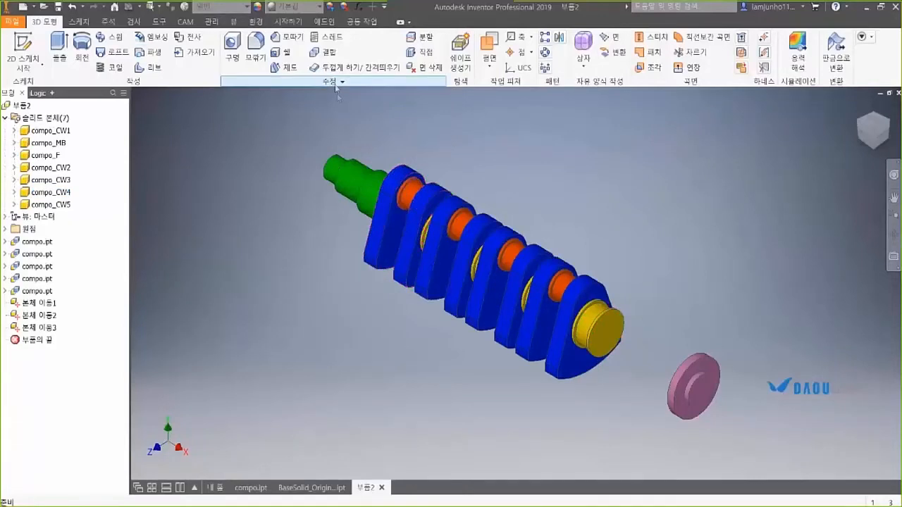
Move the compo_CW5 body 4*120 mm along X to extend the row of crank throws.
click(339, 82)
click(282, 95)
click(51, 205)
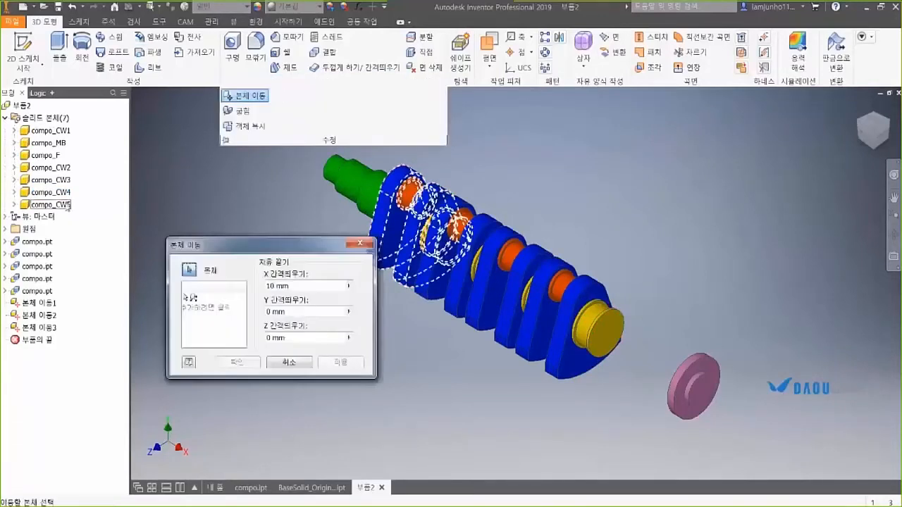
text(4*120)
key(Return)
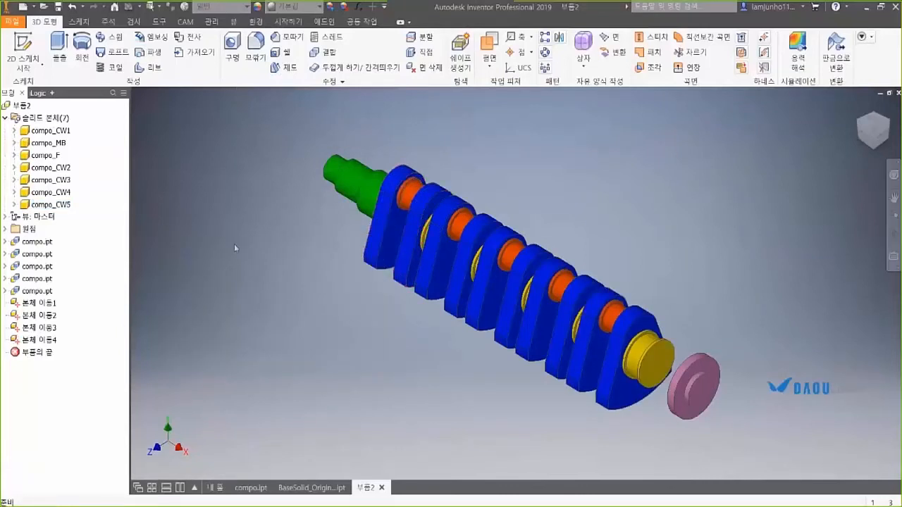
Combine compo_MB as the base with compo_F and compo_CW1 through compo_CW5, using the join operation and keeping the tool bodies.
click(324, 53)
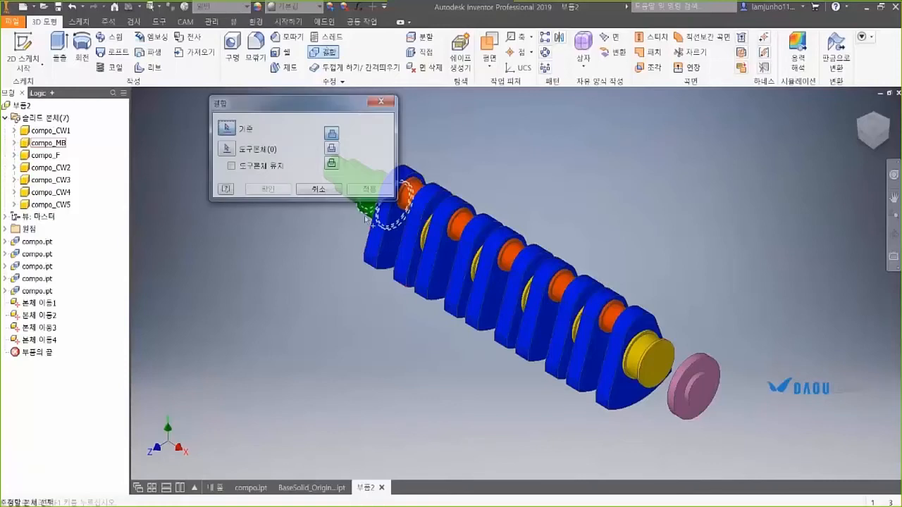
middle_drag(312, 246, 320, 279)
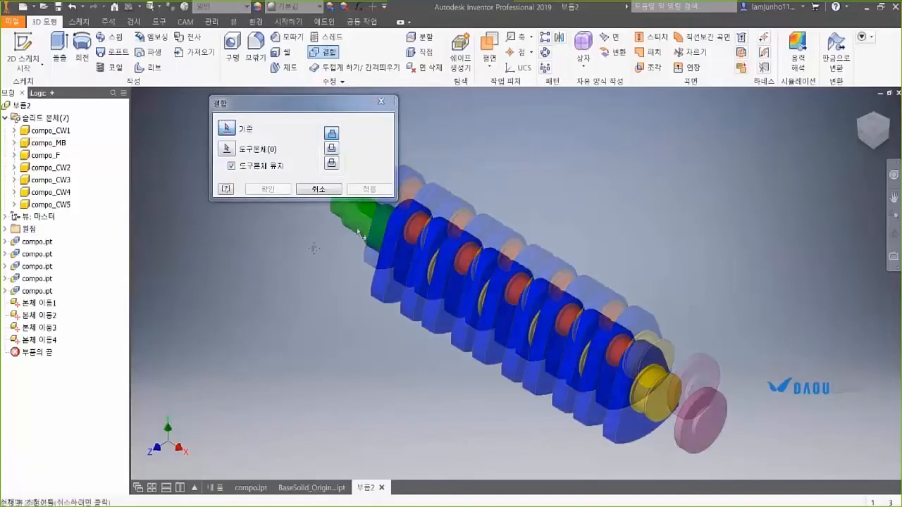
click(362, 229)
click(384, 289)
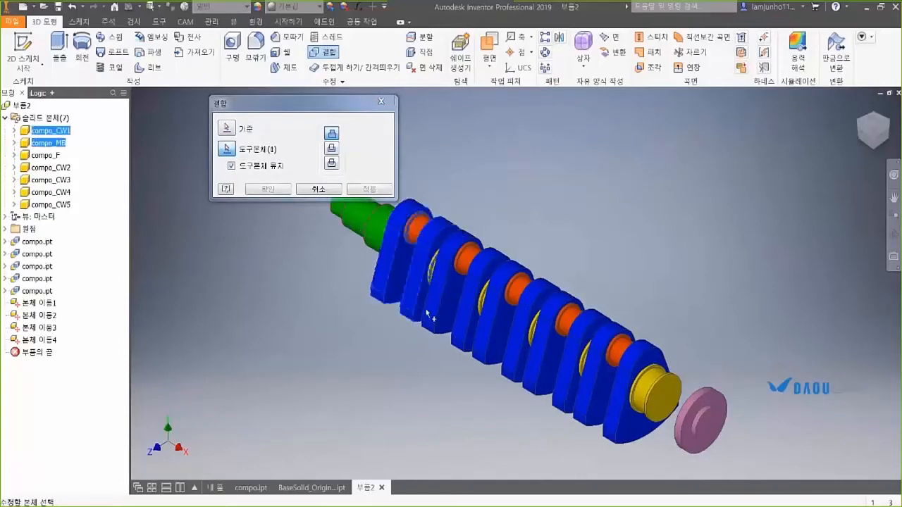
click(483, 338)
click(536, 370)
click(585, 401)
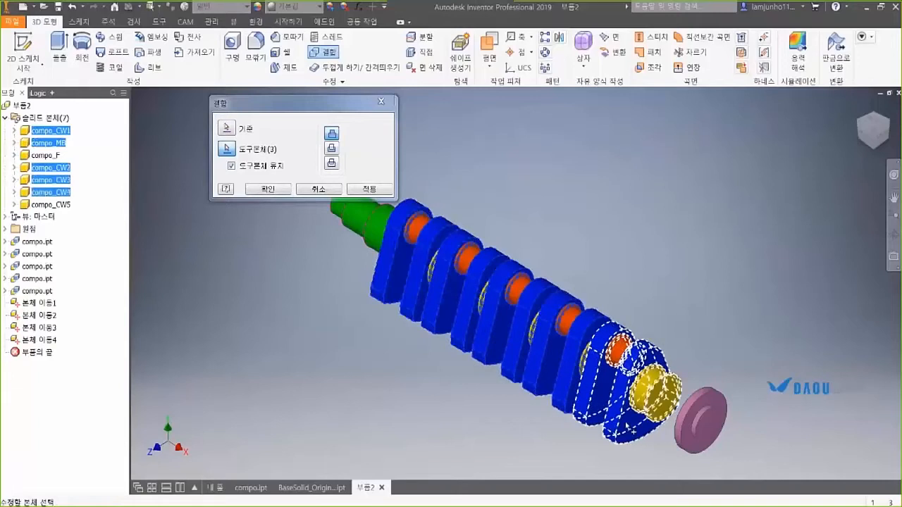
click(624, 422)
click(697, 444)
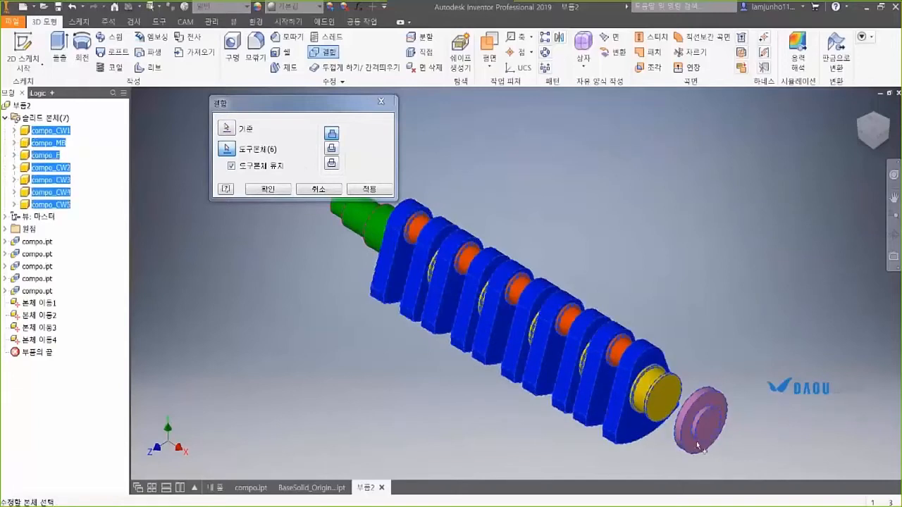
click(347, 189)
click(308, 189)
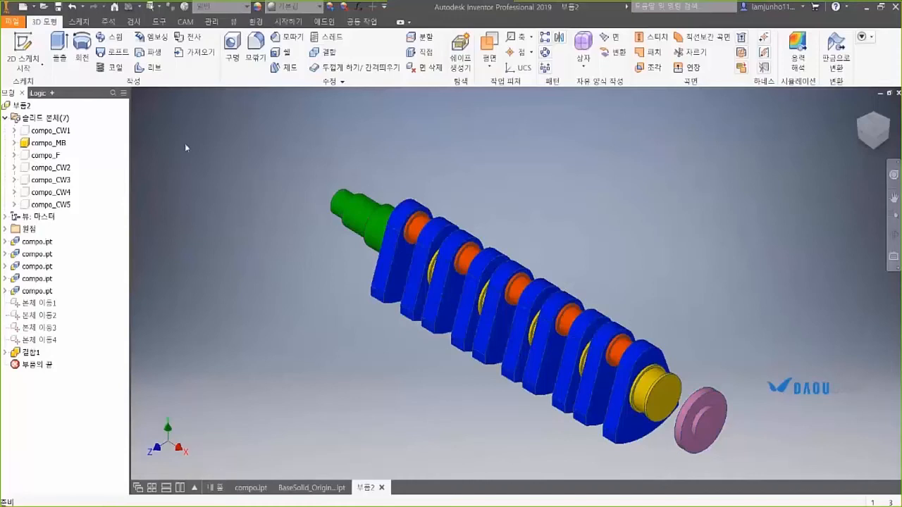
Save the part as Crankshaft2 in the CrankShaft2 folder, including the changes to its dependent files.
click(57, 7)
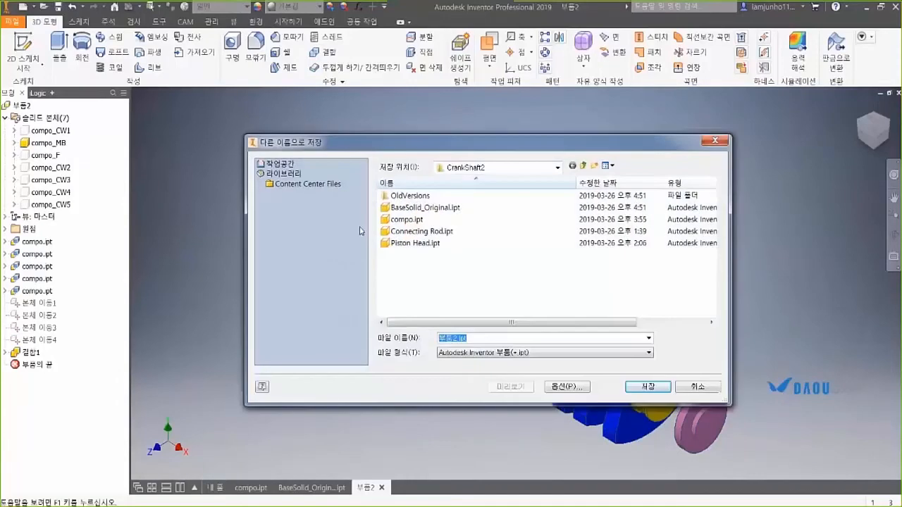
text(C)
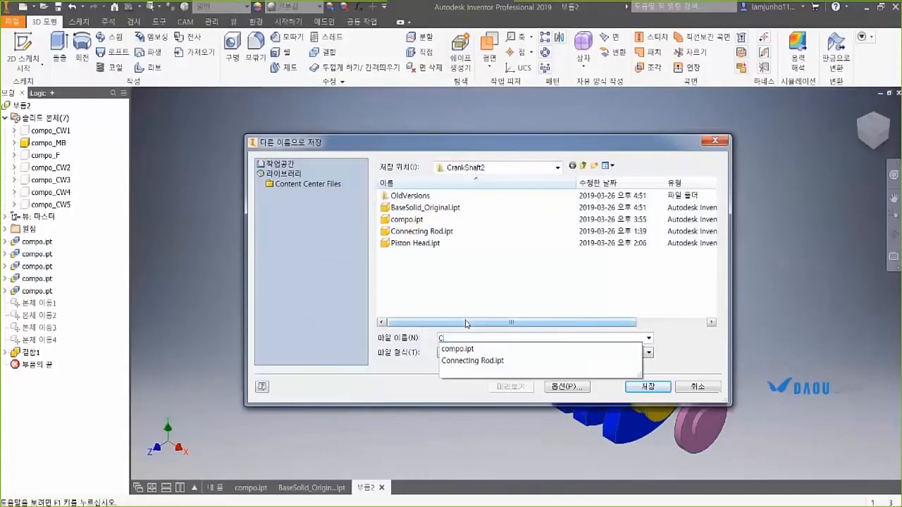
text(rankshaft2)
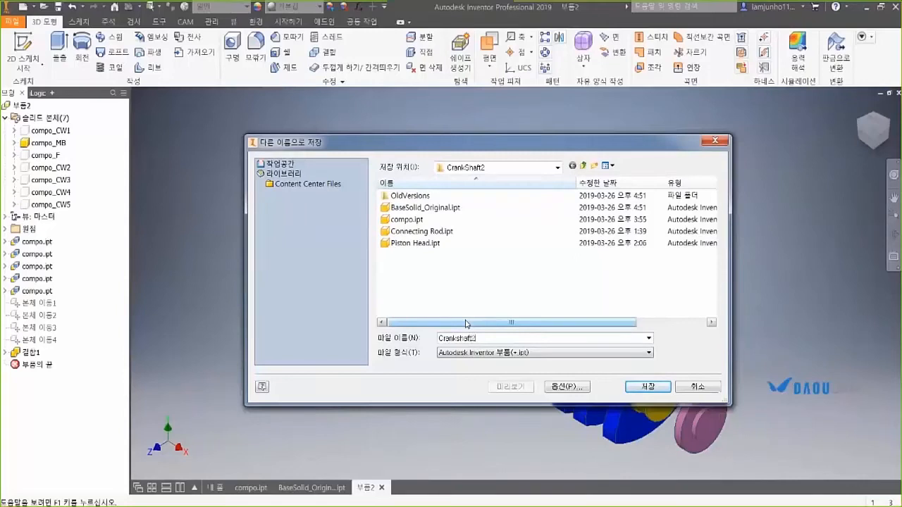
key(Return)
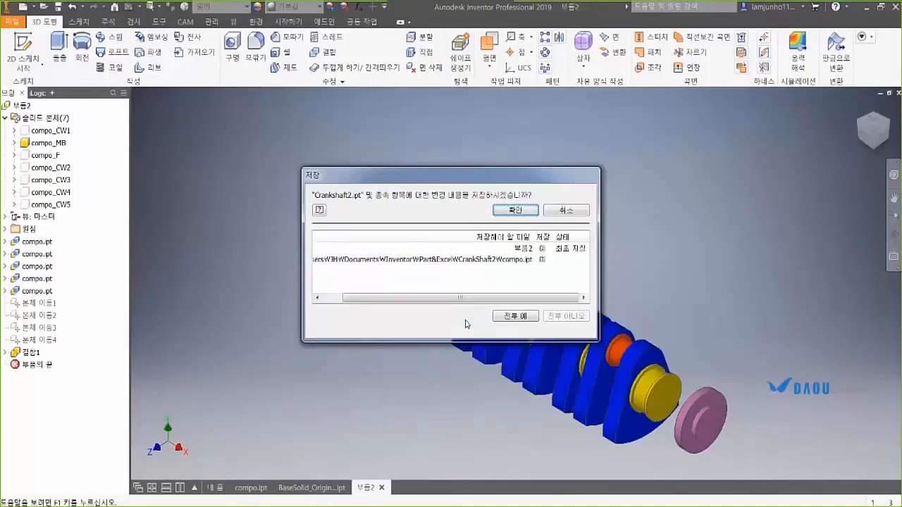
click(515, 316)
click(515, 210)
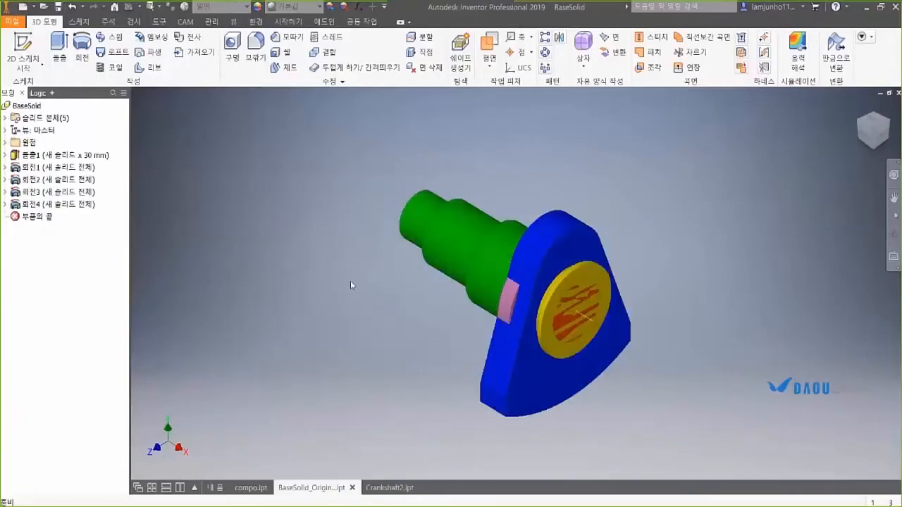
Open BaseSolid's parameter table and collapse its local parameters, and set the 돌출1 extrusion distance to the CW_돌출 parameter.
click(359, 7)
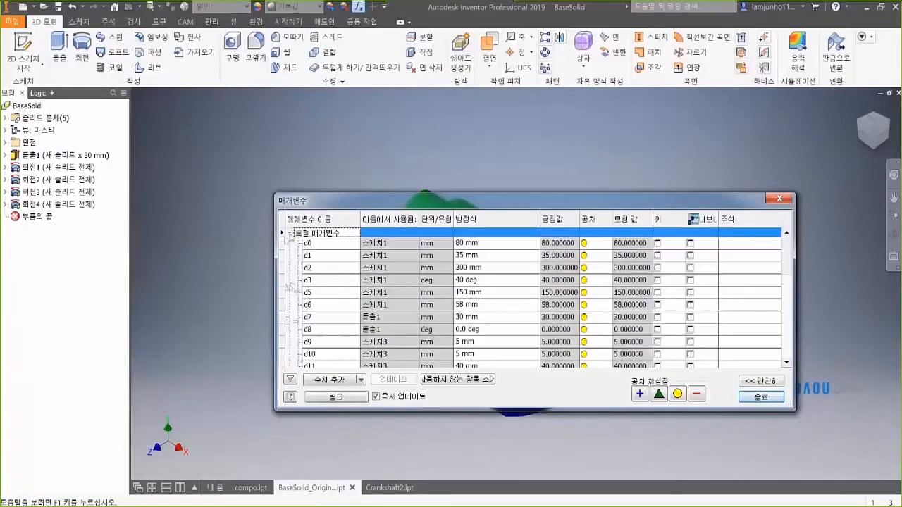
click(290, 233)
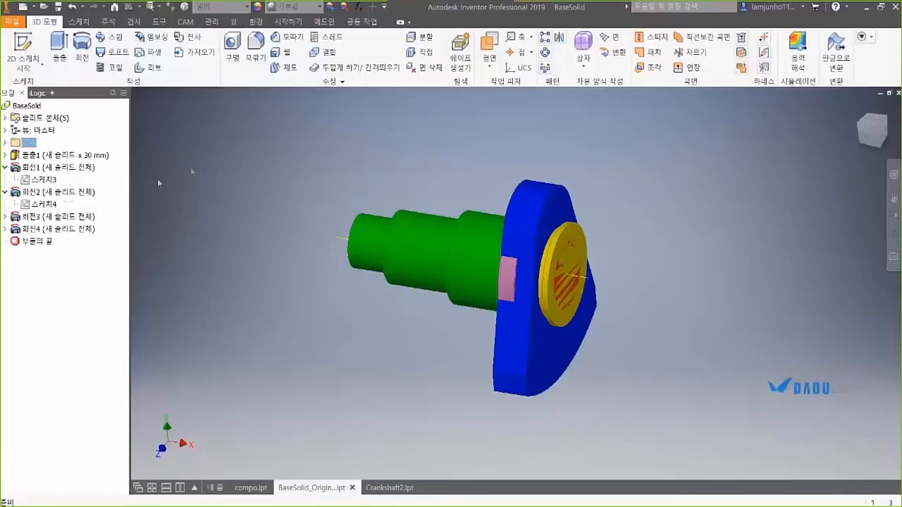
click(56, 155)
click(5, 156)
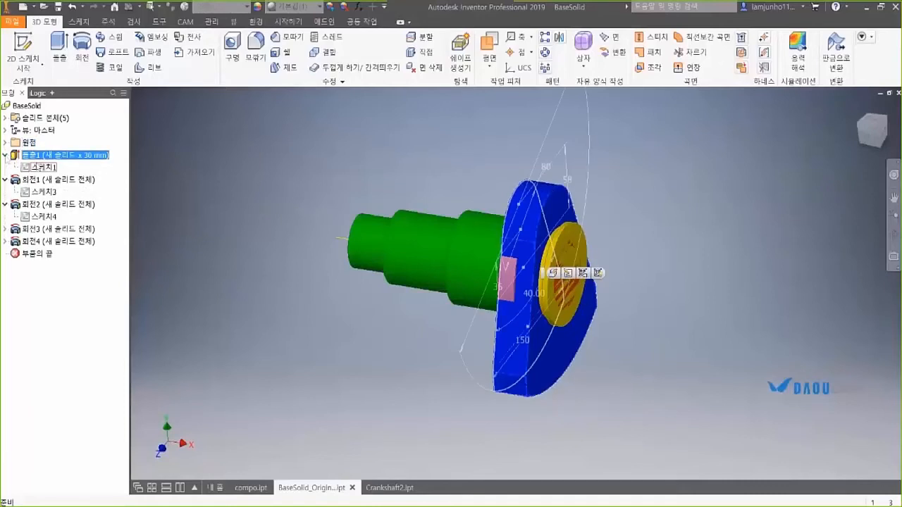
double_click(15, 156)
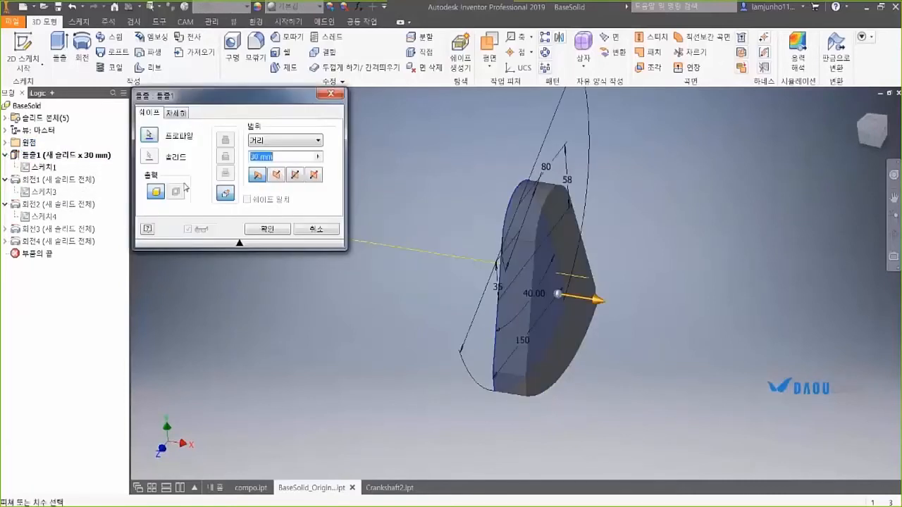
click(318, 157)
click(350, 183)
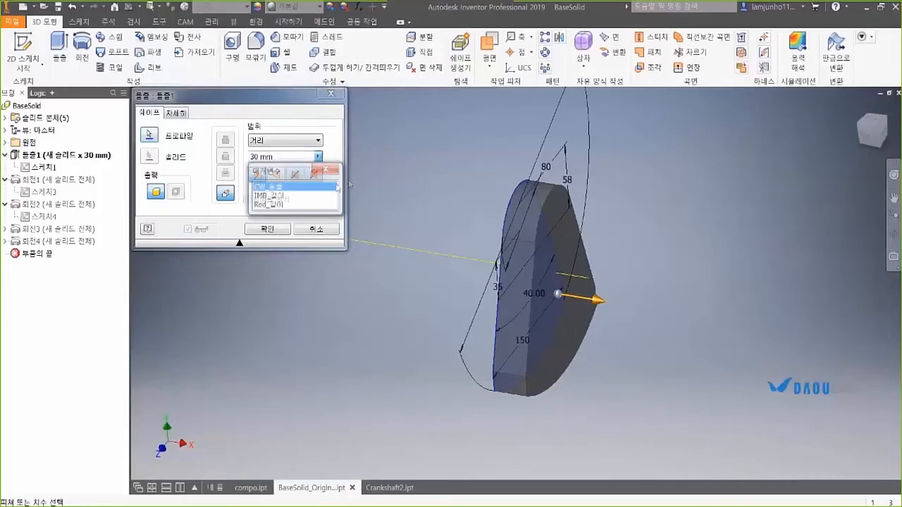
click(282, 174)
click(267, 229)
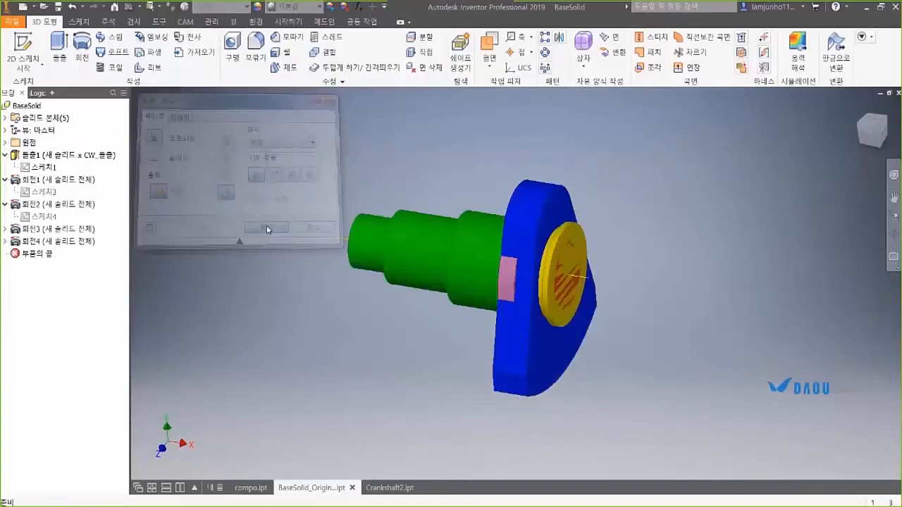
Edit 스케치3 under 회전1 and set its horizontal dimension d11 to the Rod_길이 parameter.
click(28, 192)
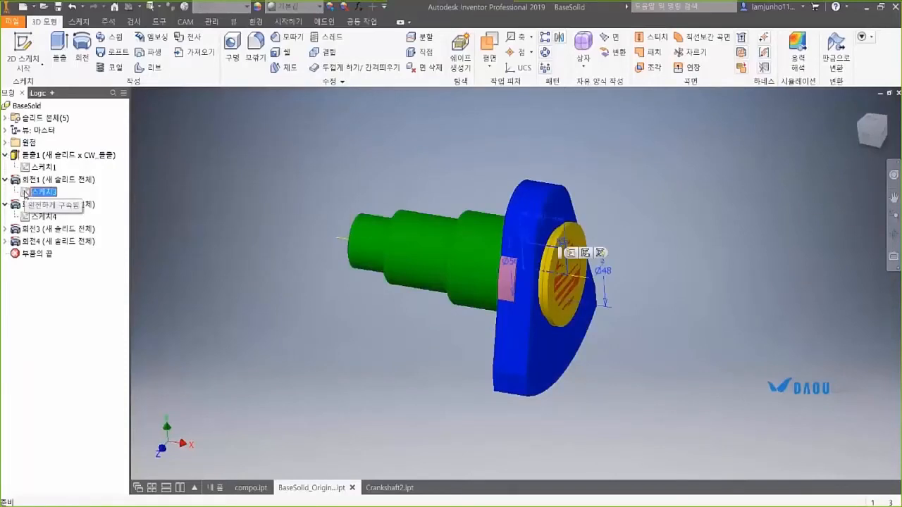
double_click(29, 192)
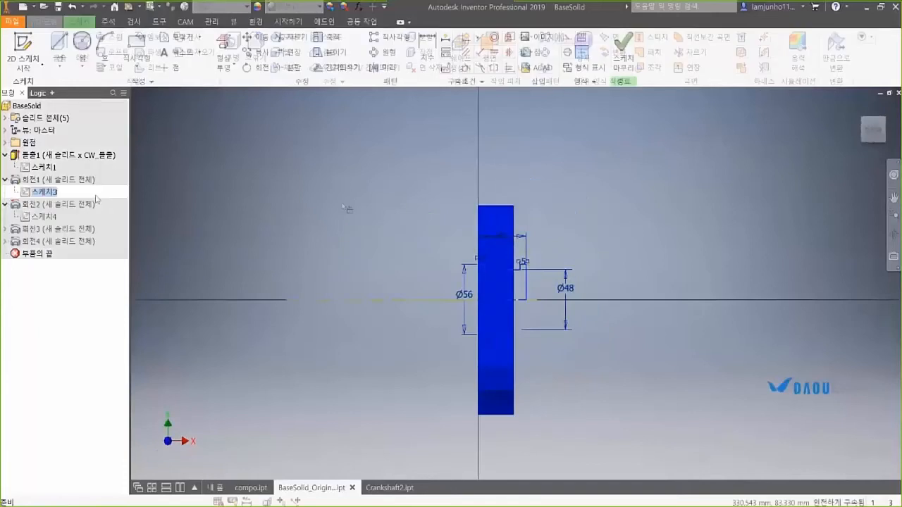
double_click(505, 240)
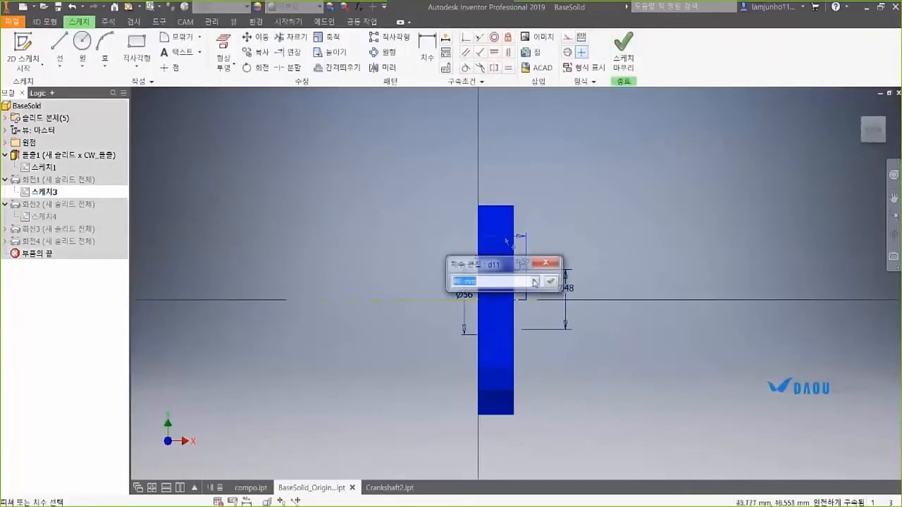
click(535, 282)
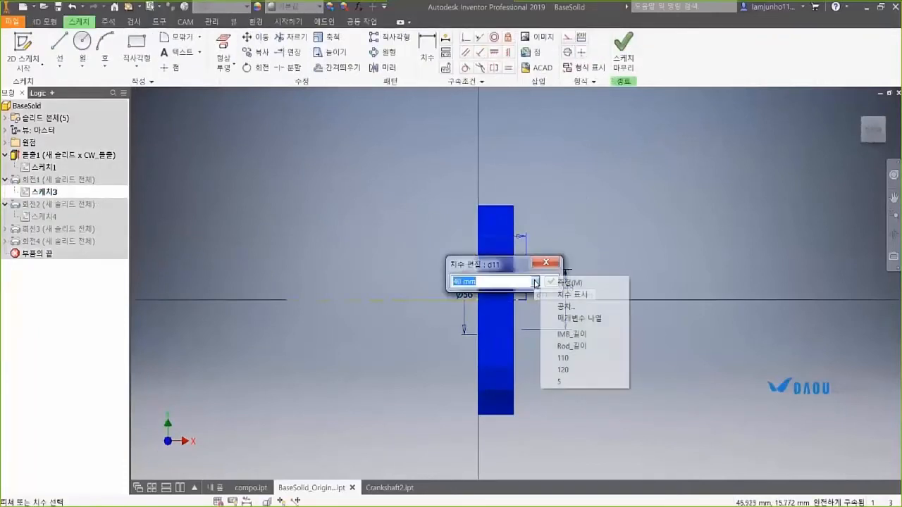
click(562, 322)
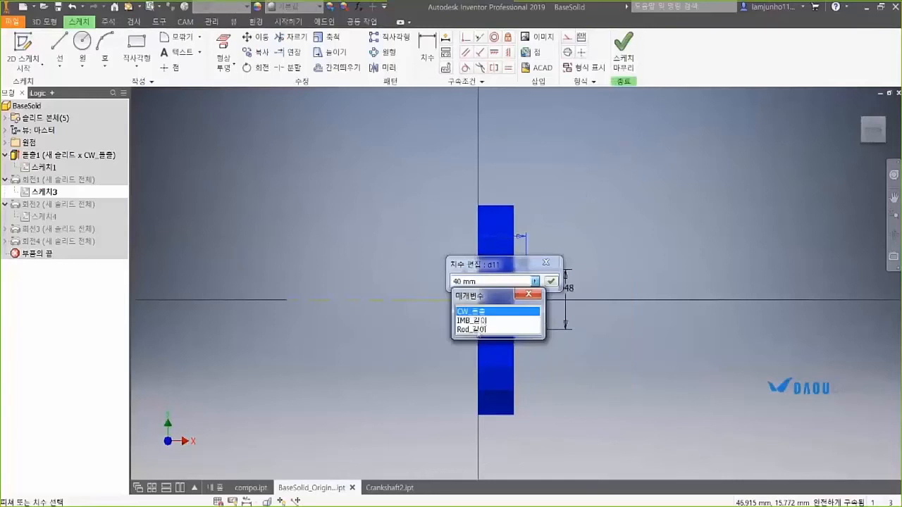
click(473, 329)
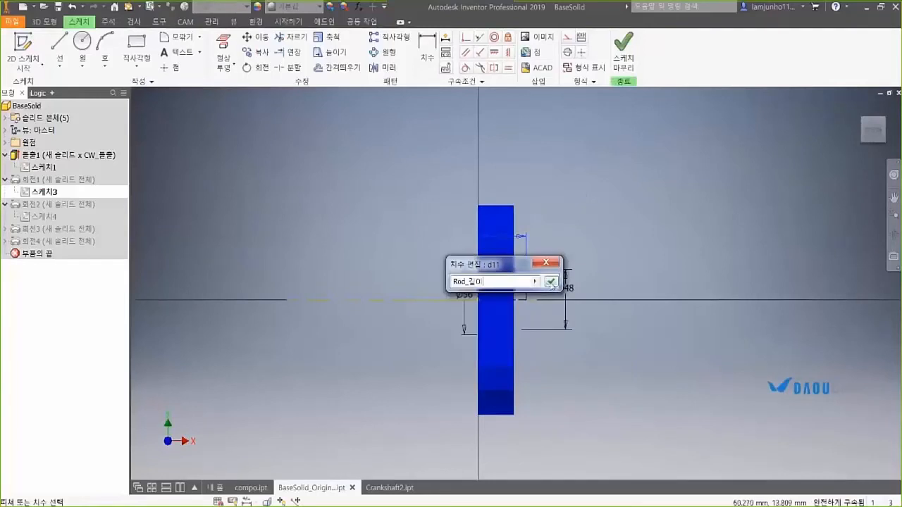
click(551, 281)
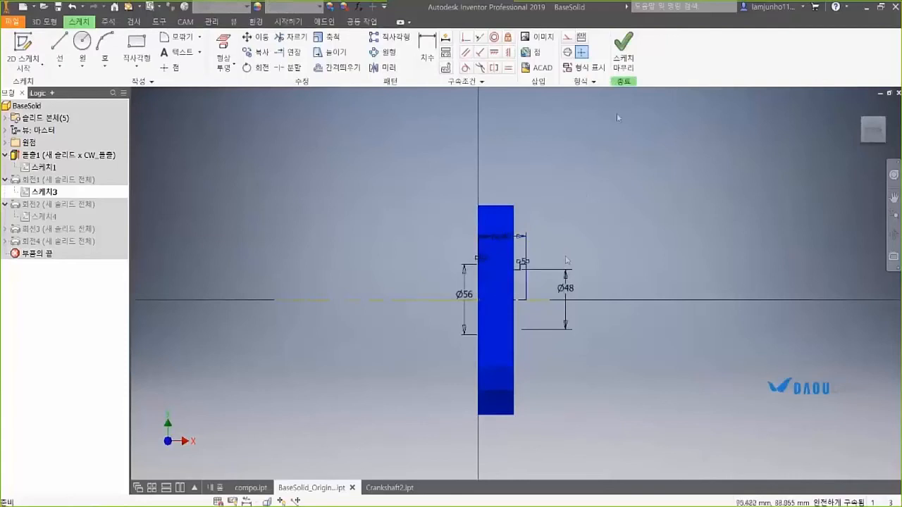
Finish the current sketch, edit 스케치4 under 회전2, and set its horizontal dimension d17 to the IMB_길이 parameter.
click(623, 50)
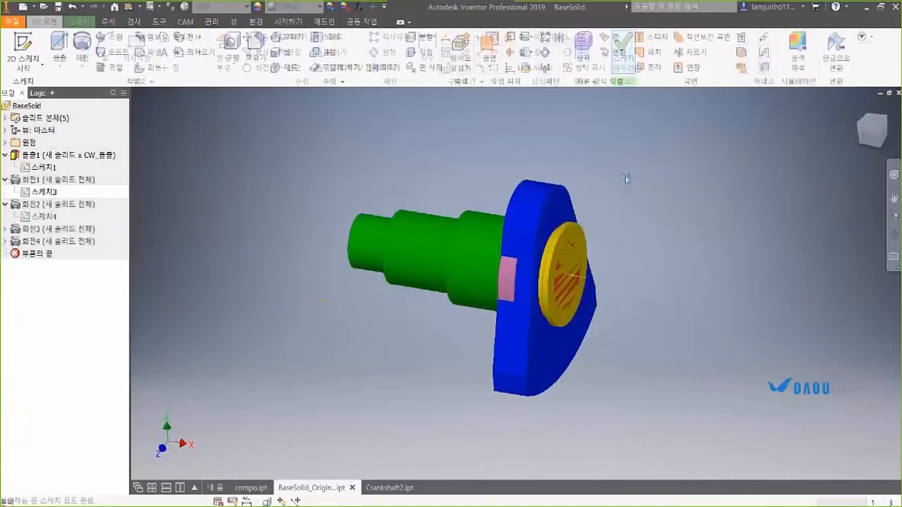
click(44, 181)
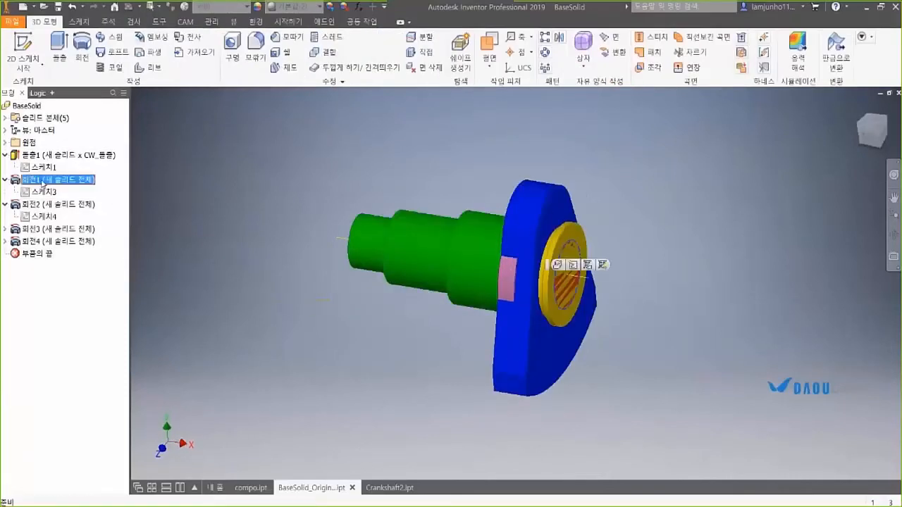
click(41, 205)
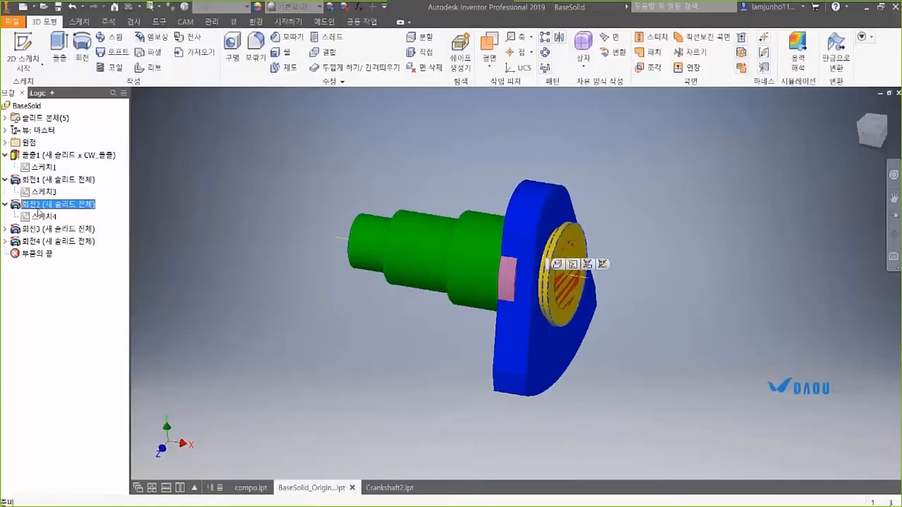
double_click(28, 217)
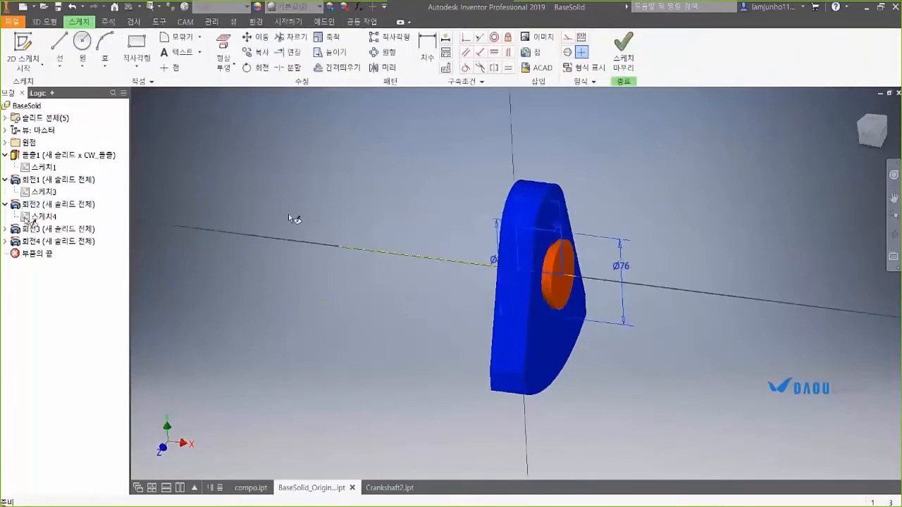
double_click(493, 219)
click(523, 263)
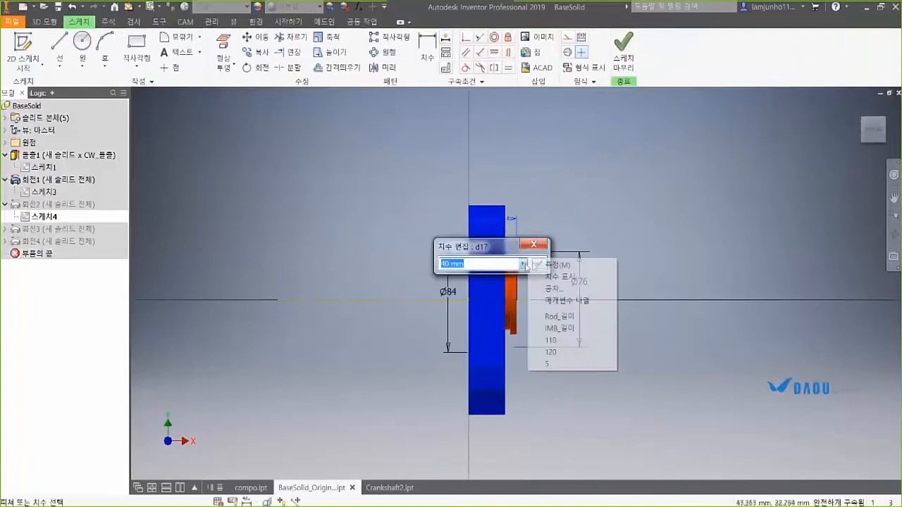
click(557, 301)
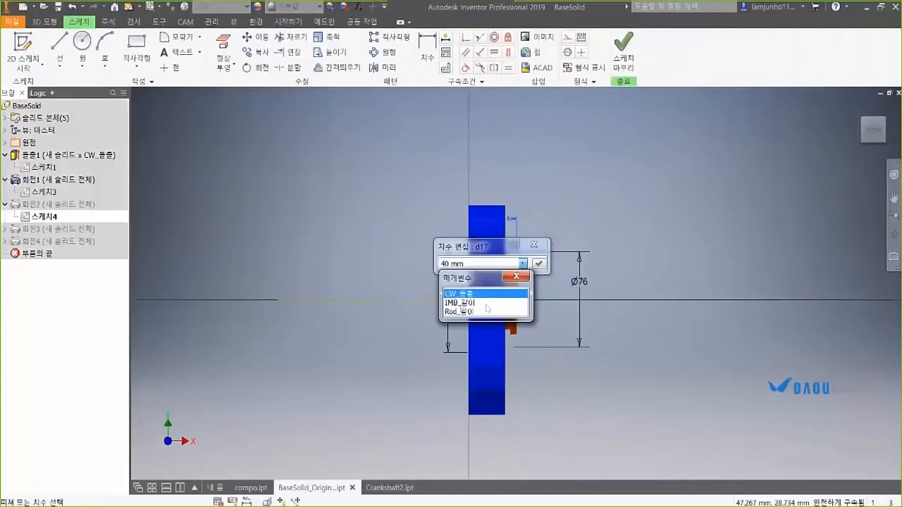
click(466, 303)
click(538, 264)
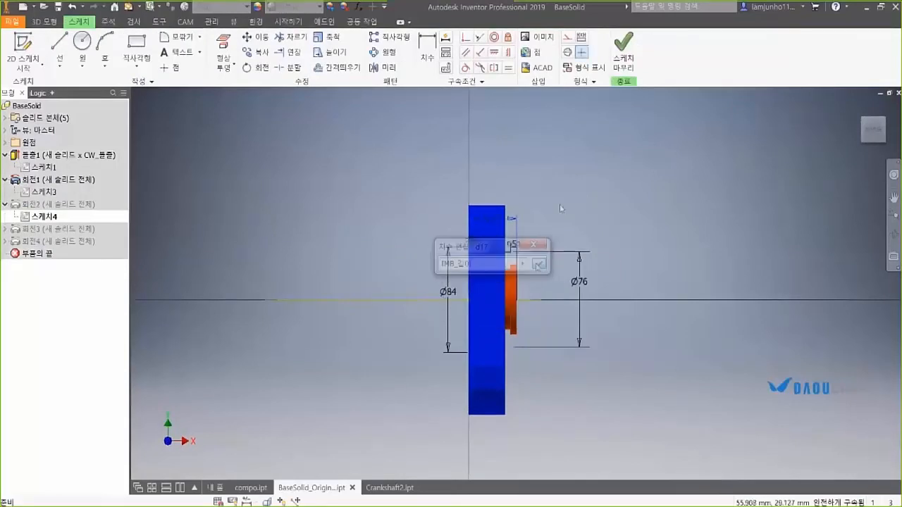
click(624, 51)
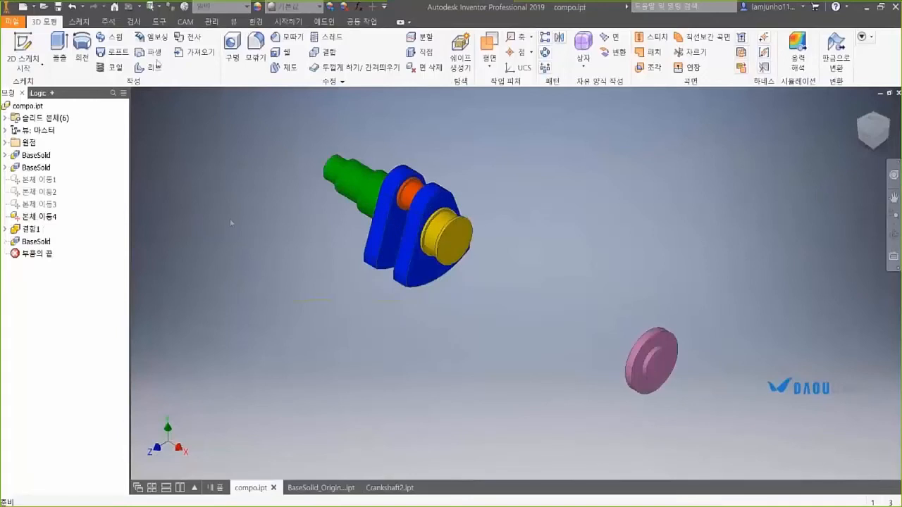
Reopen the last BaseSolid derivation in compo.ipt and examine its user parameters CW_돌출, Rod_길이 and IMB_길이.
click(35, 241)
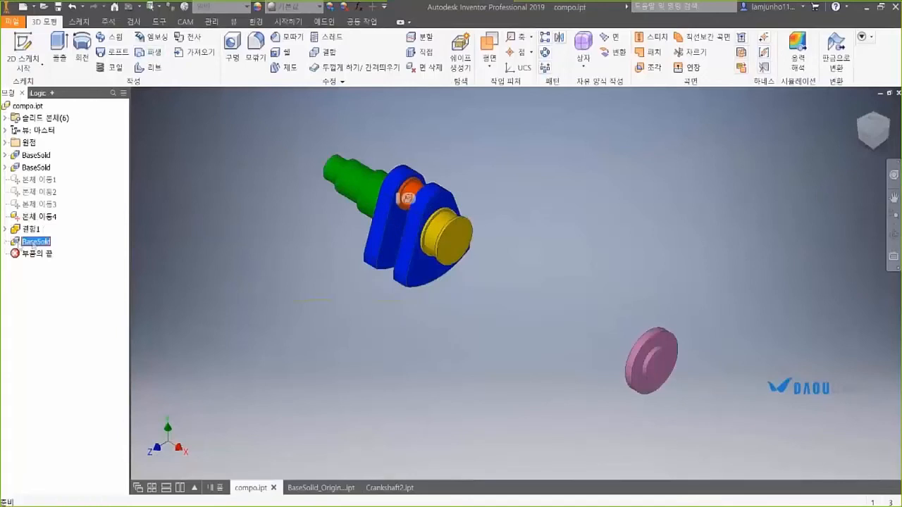
right_click(33, 243)
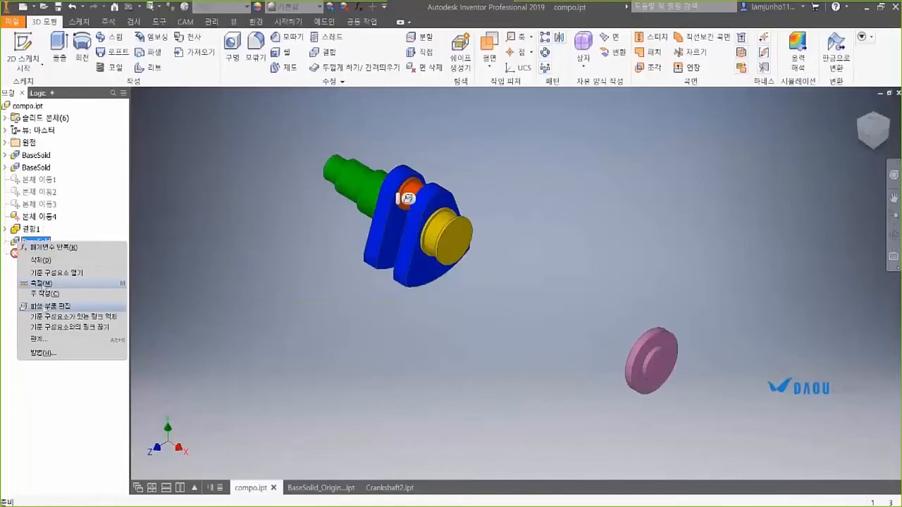
click(50, 306)
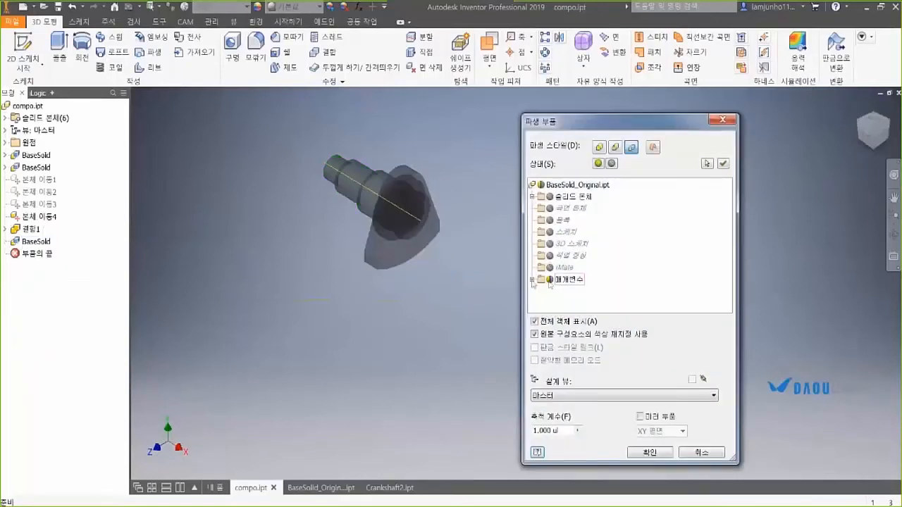
double_click(549, 282)
click(540, 280)
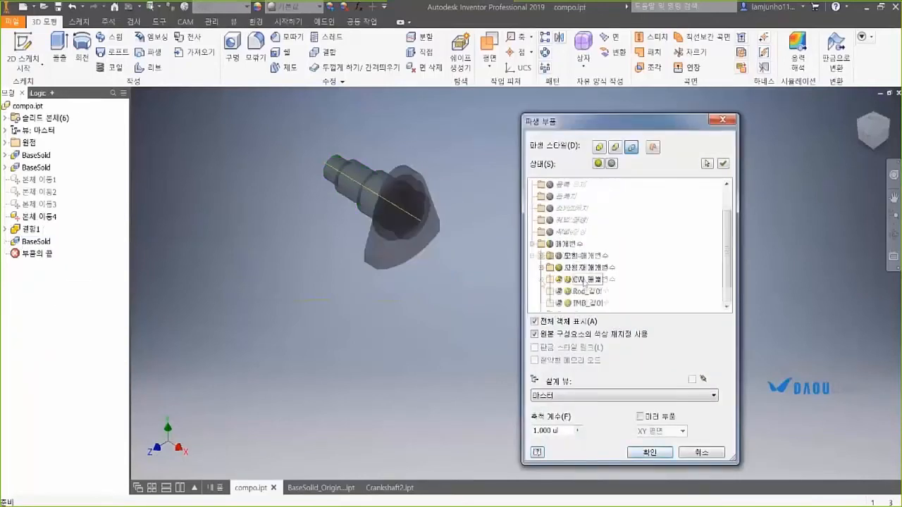
click(589, 255)
click(587, 268)
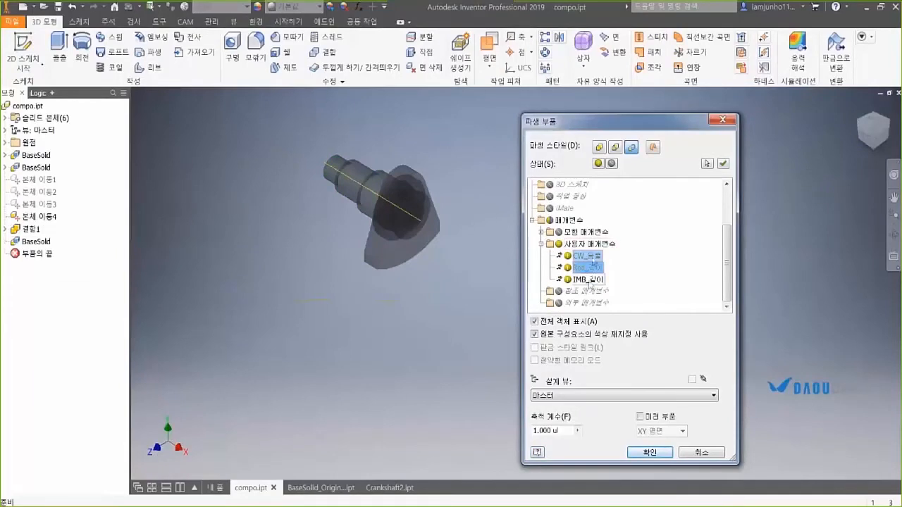
click(588, 279)
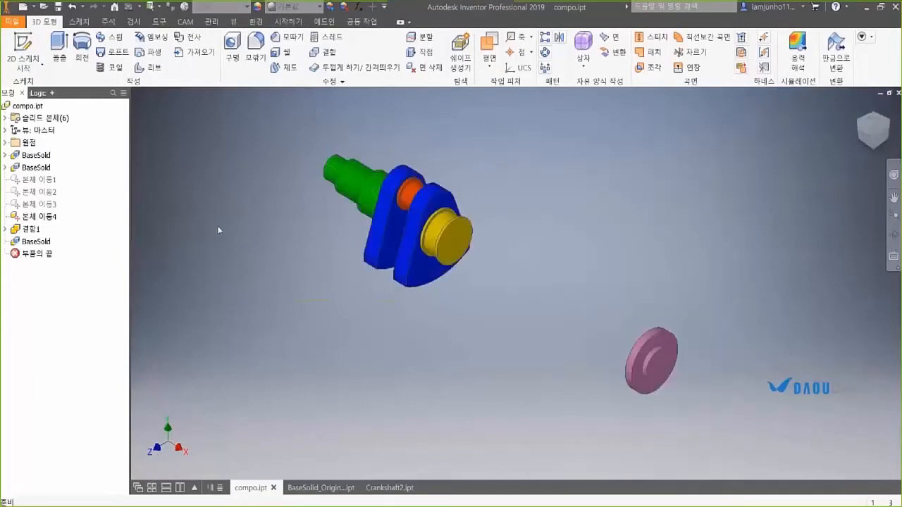
Edit 본체 이동1 in compo.ipt and replace its X offset with a formula adding another listed parameter to CW_돌출.
click(39, 180)
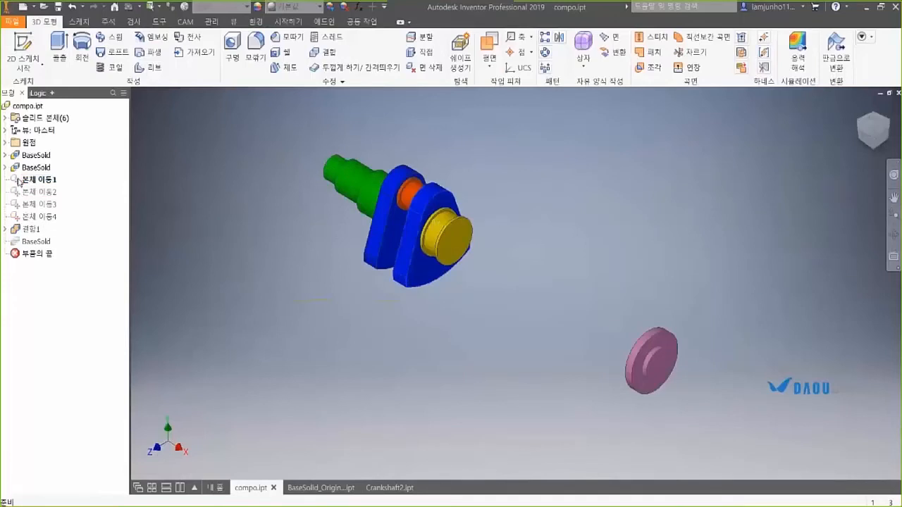
double_click(39, 180)
click(349, 285)
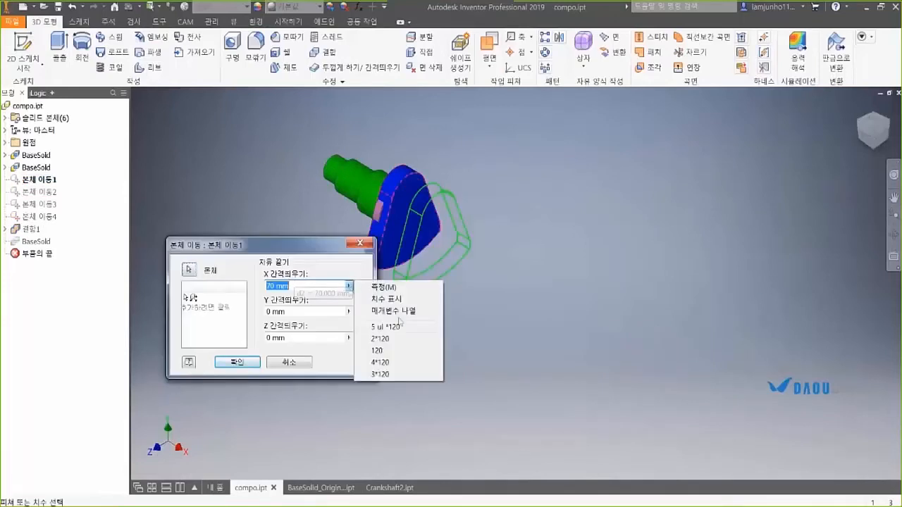
click(398, 315)
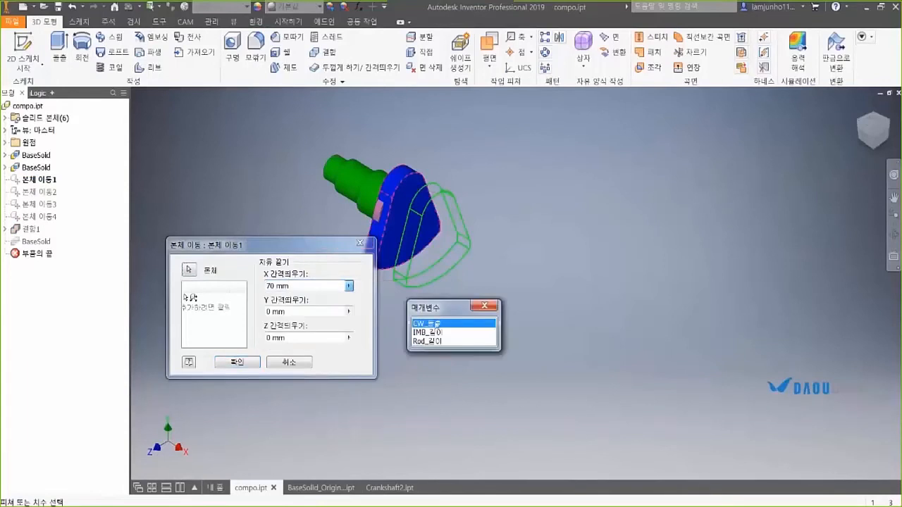
double_click(437, 323)
text(+)
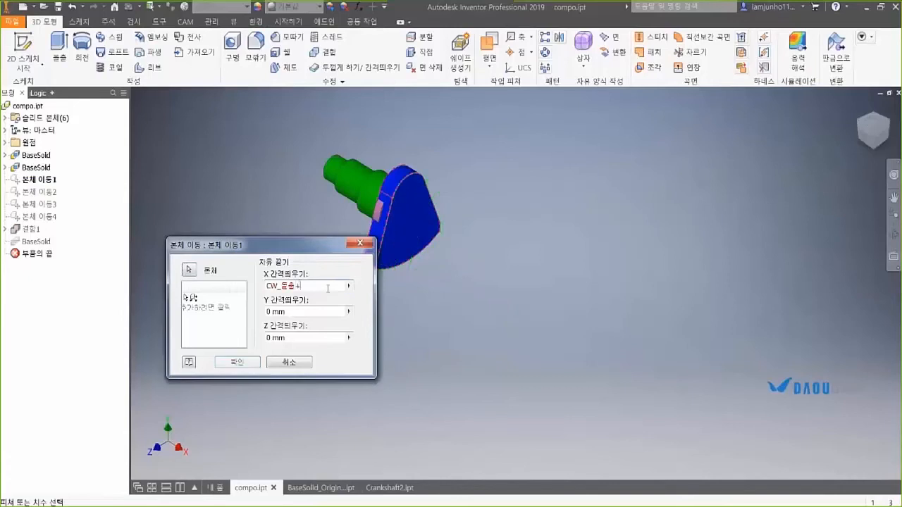
click(348, 286)
click(398, 312)
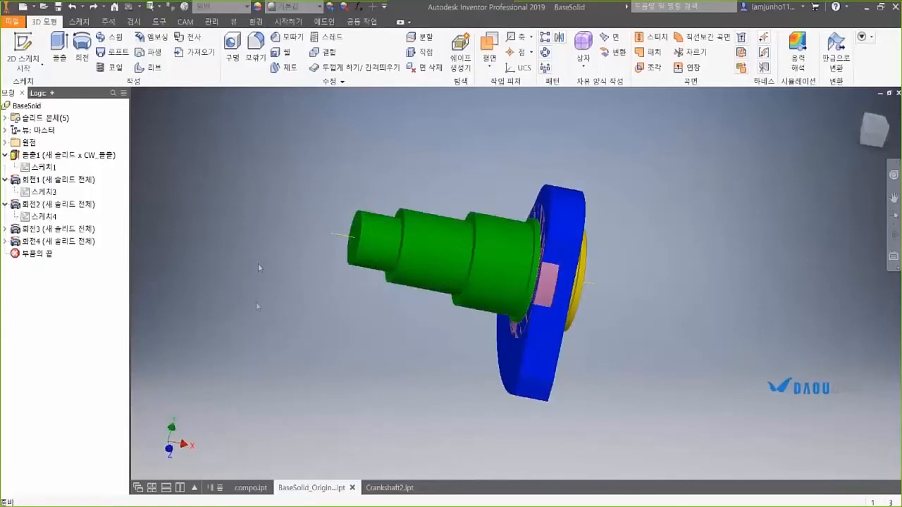
Start authoring an iPart from the BaseSolid part and enlarge the authoring dialog to show more of its member table.
click(211, 21)
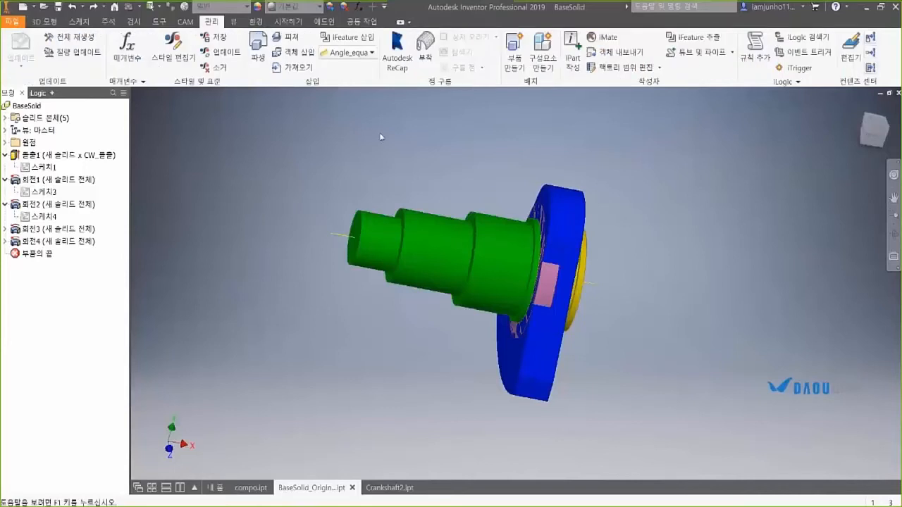
click(572, 53)
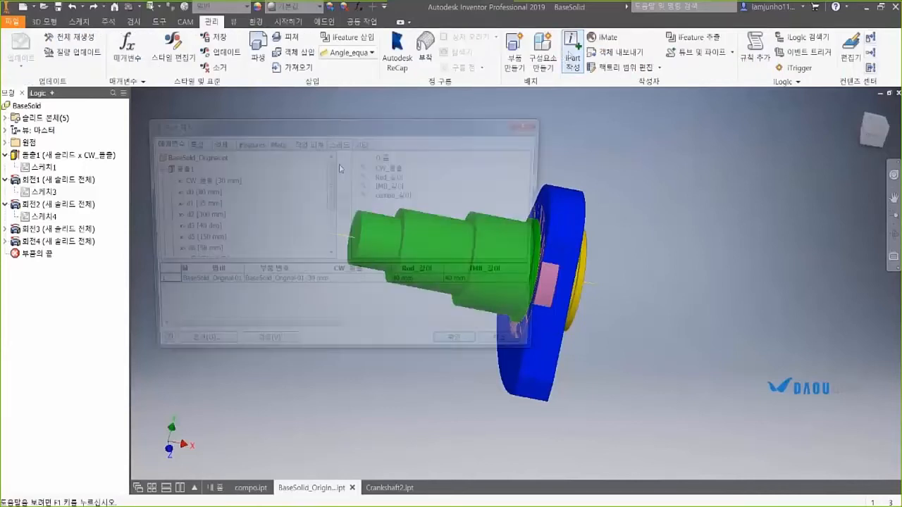
drag(330, 199, 330, 202)
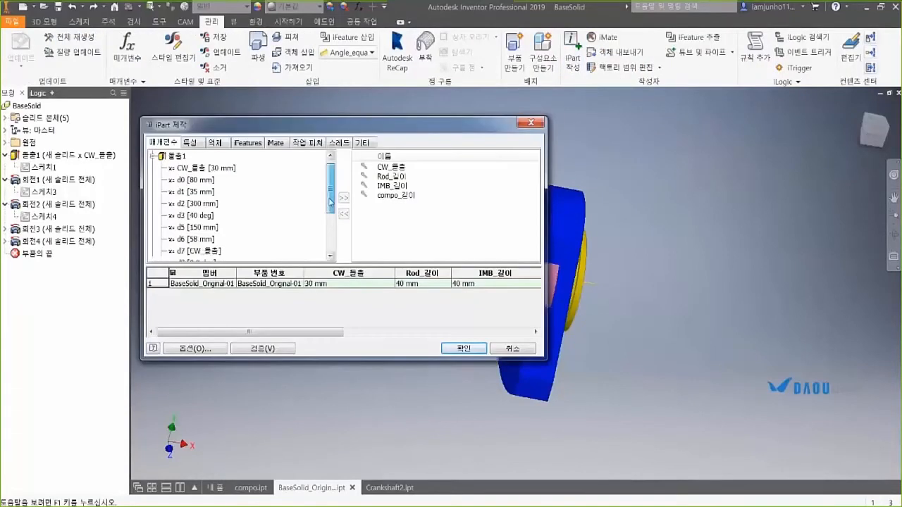
drag(365, 360, 363, 372)
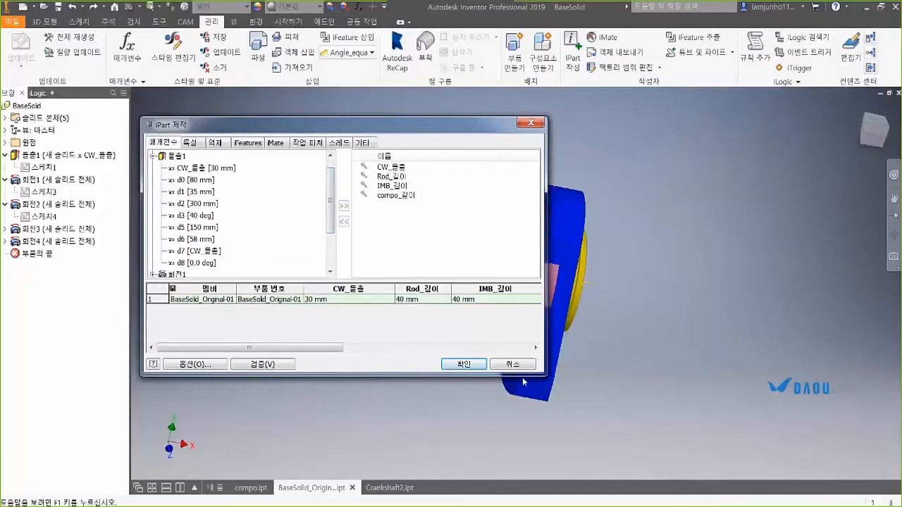
drag(545, 380, 610, 389)
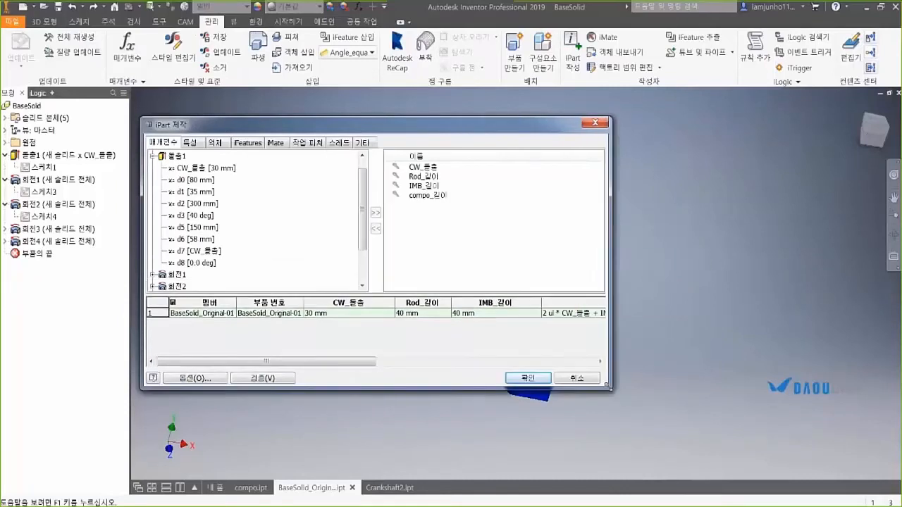
Insert two more member rows in the iPart table and narrow the CW_돌출 and IMB_길이 columns.
right_click(151, 310)
click(177, 316)
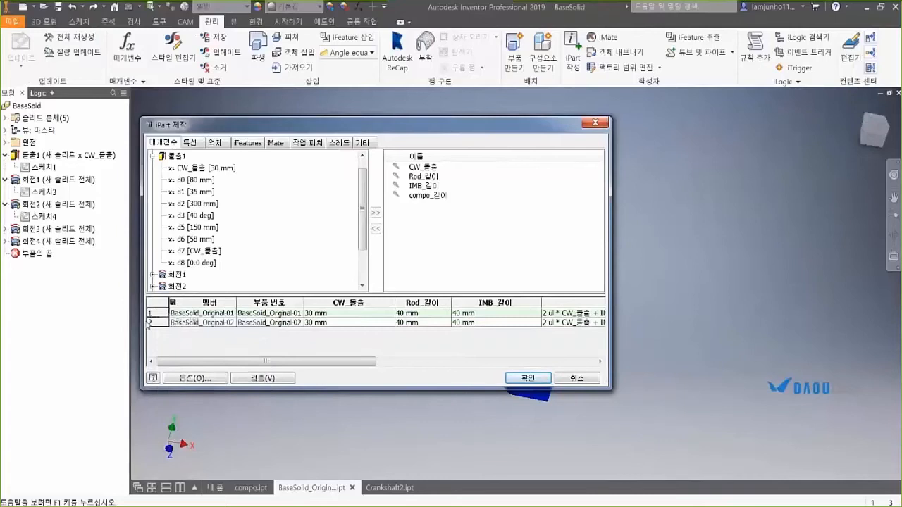
right_click(151, 323)
click(178, 329)
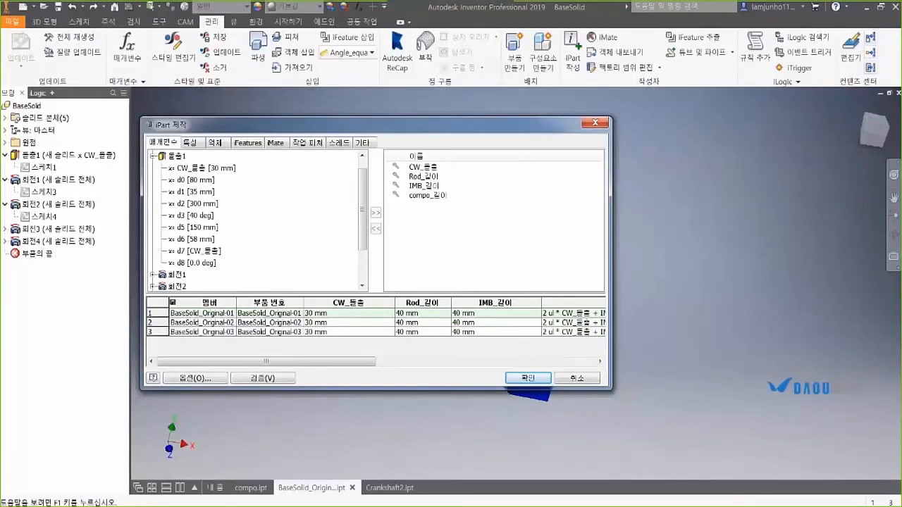
drag(394, 303, 351, 303)
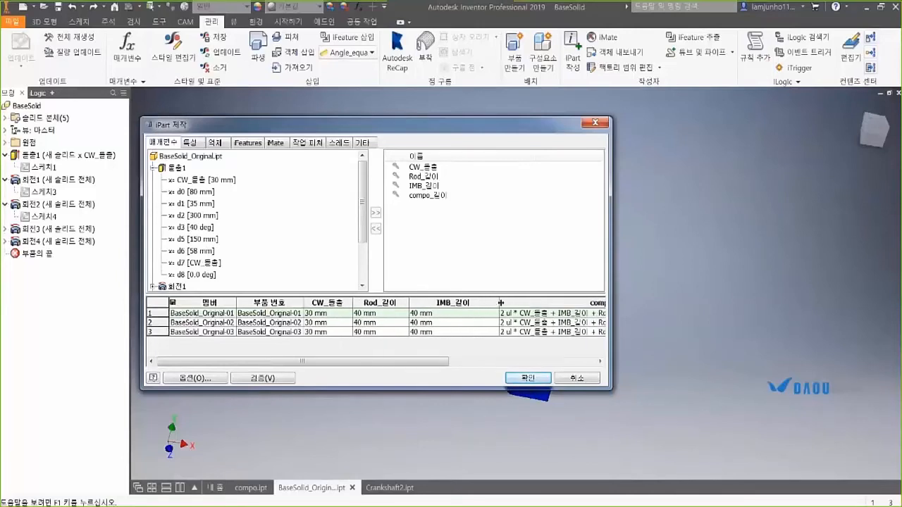
drag(500, 303, 459, 303)
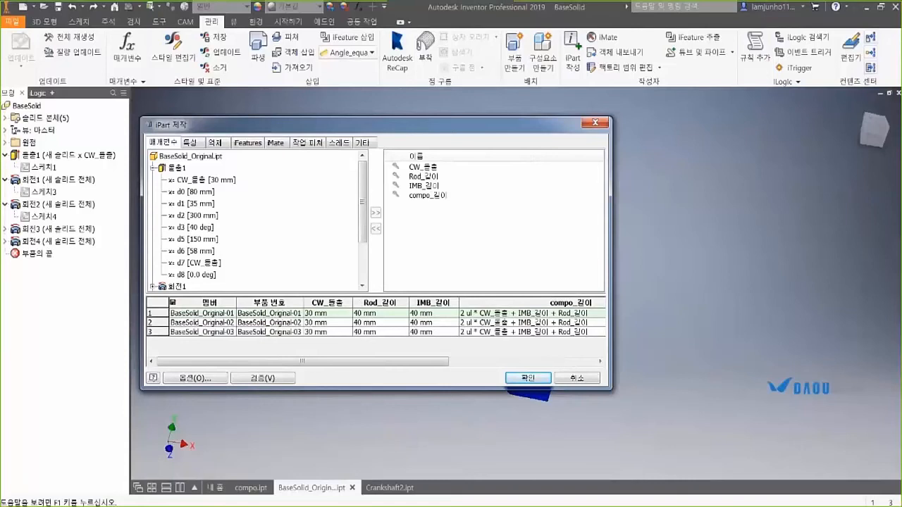
Set CW_돌출 to 40 for the second iPart member and to 50 for the third.
click(339, 323)
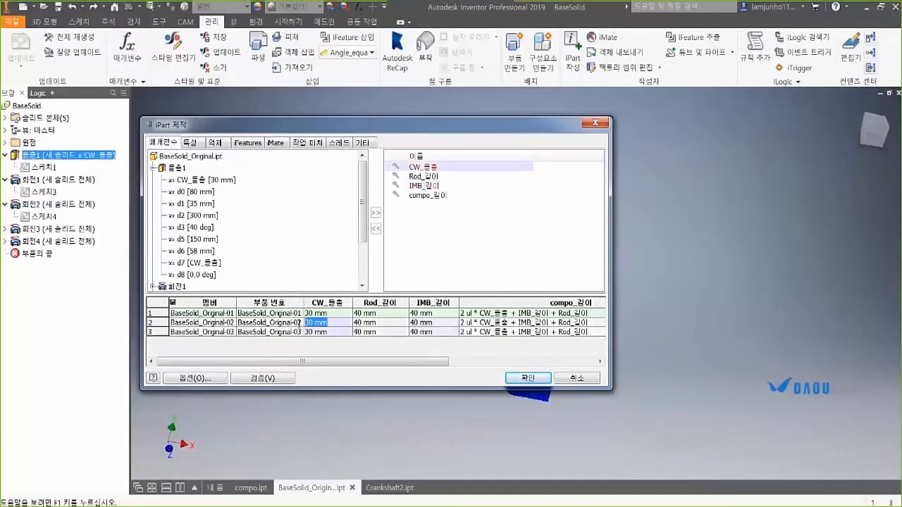
key(BackSpace)
click(383, 322)
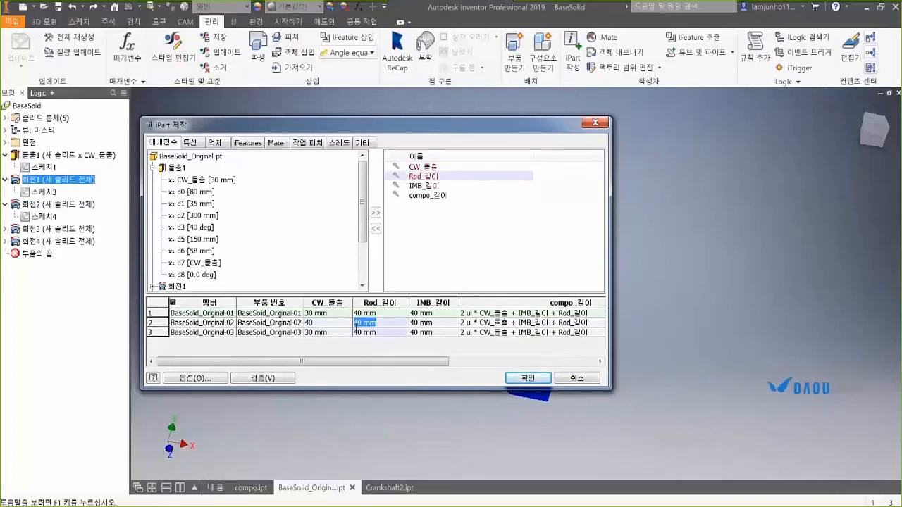
click(342, 332)
text(6)
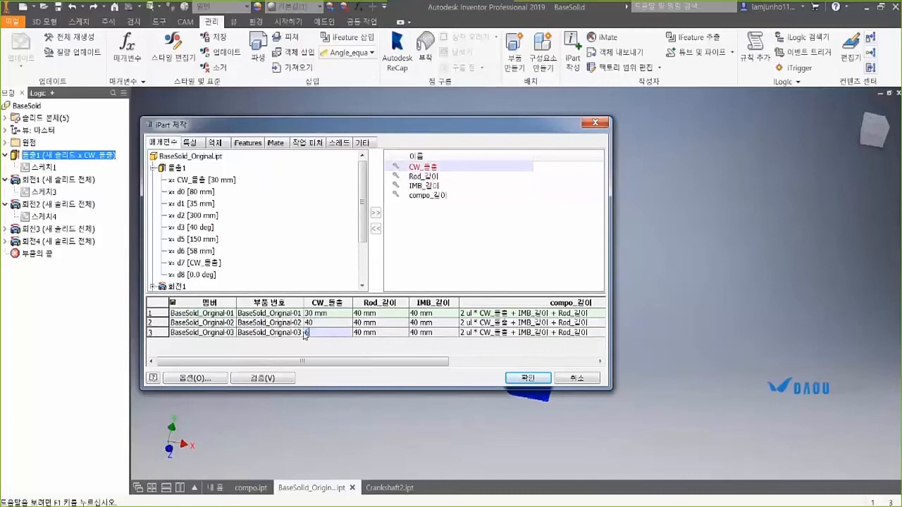
Set the third member's Rod_길이 to 50 and IMB_길이 to 50 mm, and the first member's IMB_길이 to 30 mm.
click(373, 336)
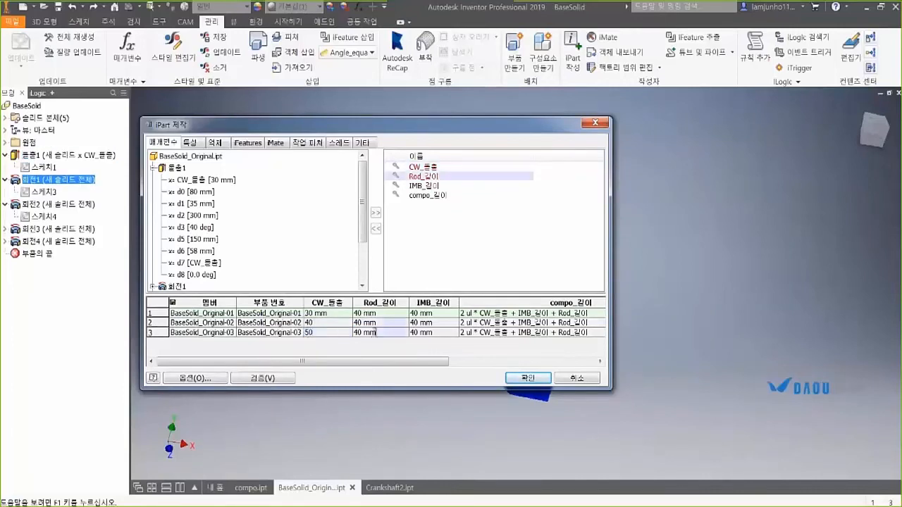
text(50)
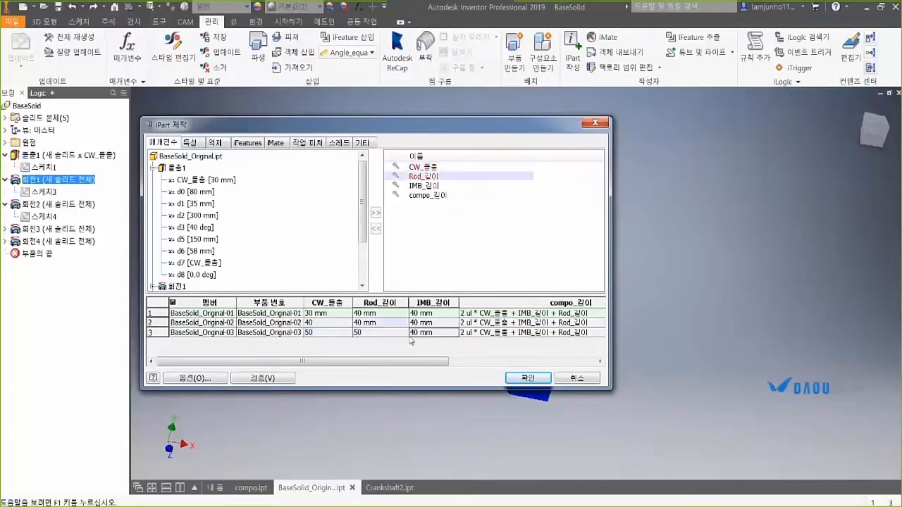
click(420, 332)
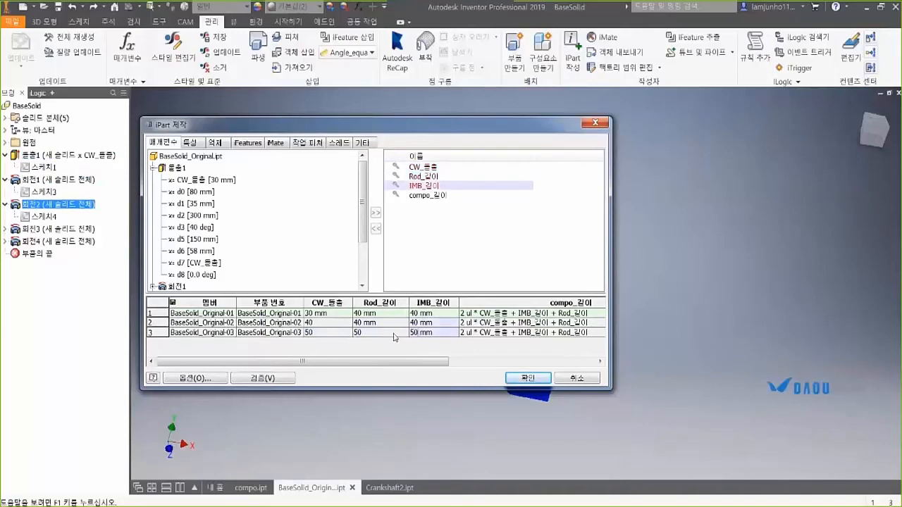
click(412, 314)
text(3)
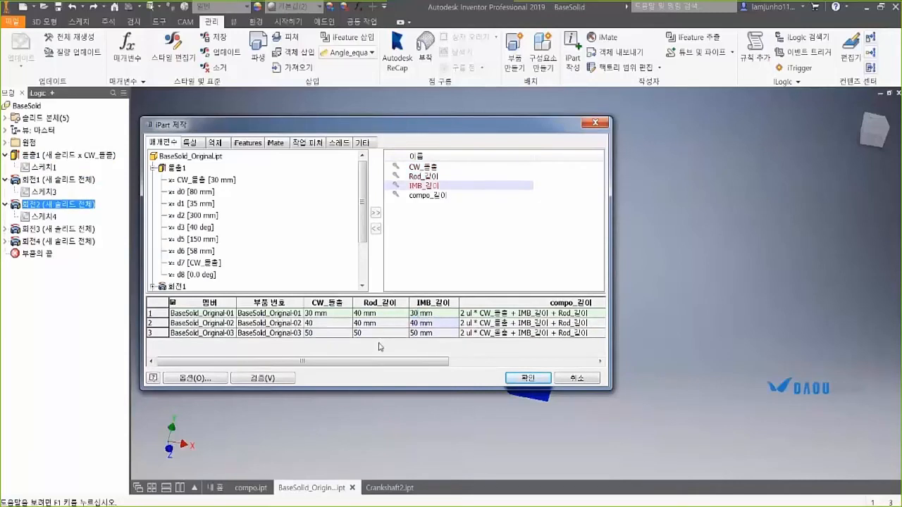
Insert a fourth iPart member, set its CW_돌출, Rod_길이 and IMB_길이 to 60, and create the iPart.
right_click(194, 340)
click(212, 352)
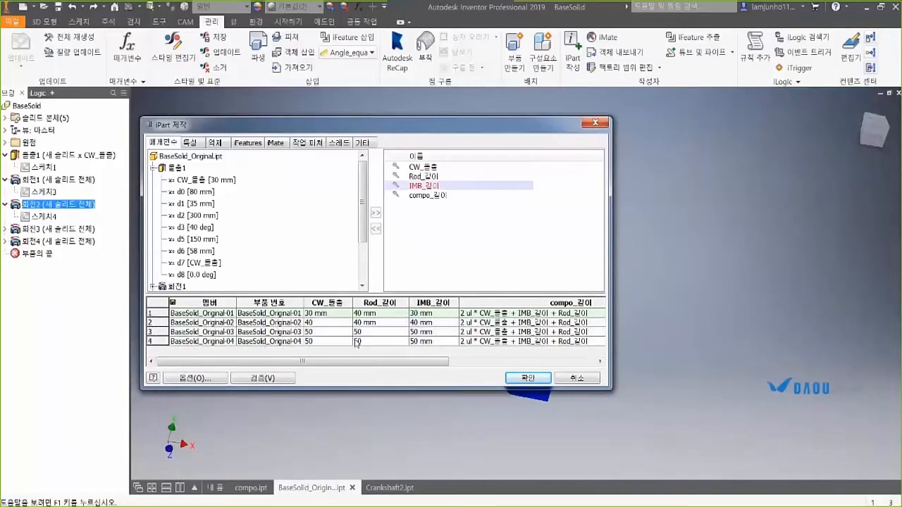
click(330, 343)
text(60)
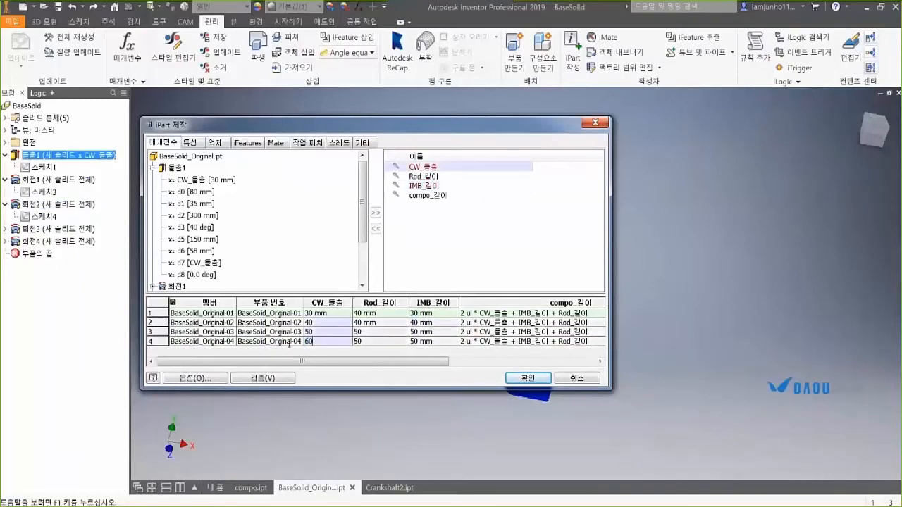
click(365, 343)
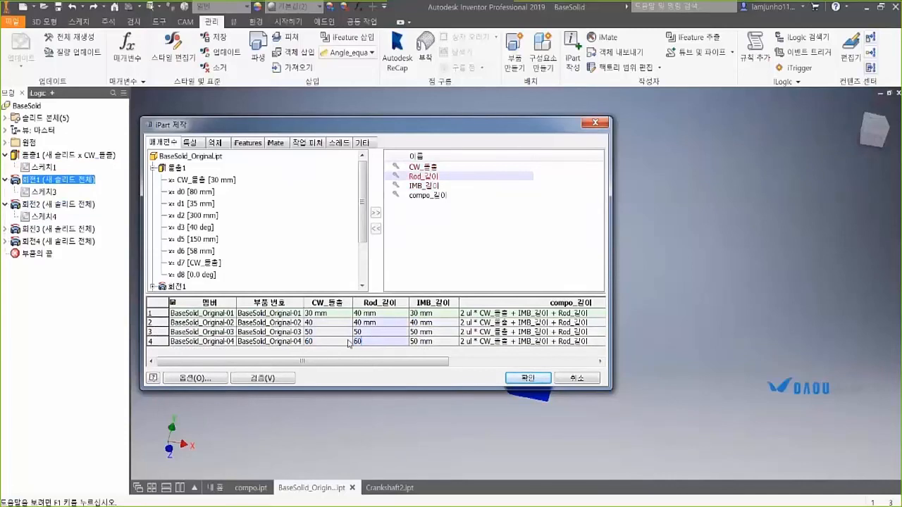
click(412, 342)
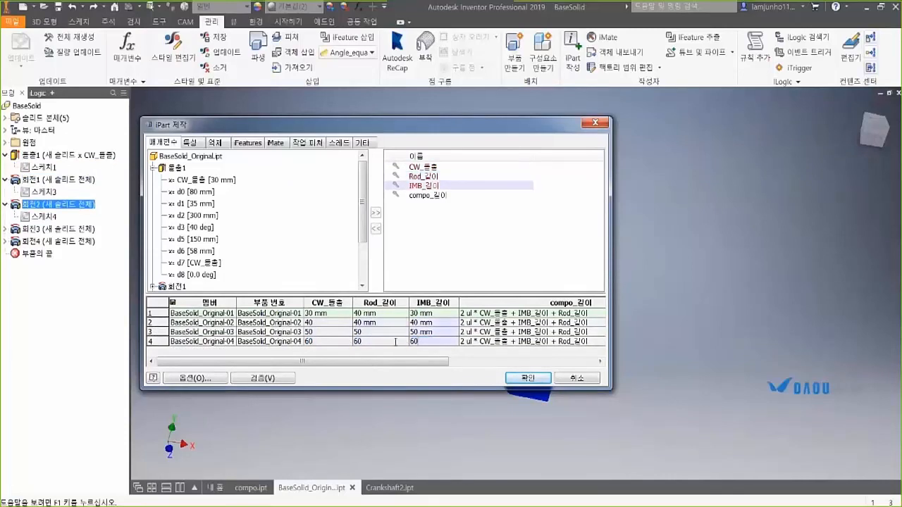
key(Return)
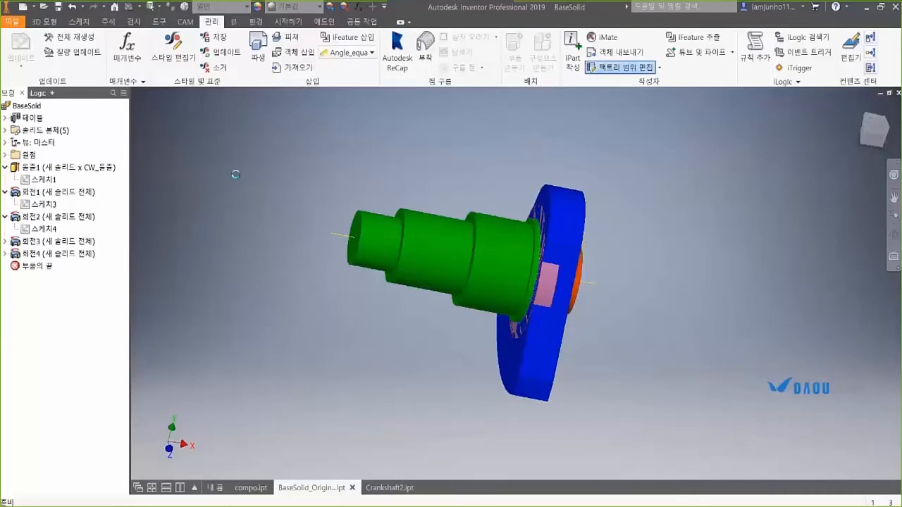
Expand the iPart member table and activate members BaseSolid_Original-02 and BaseSolid_Original-03.
double_click(32, 118)
click(64, 144)
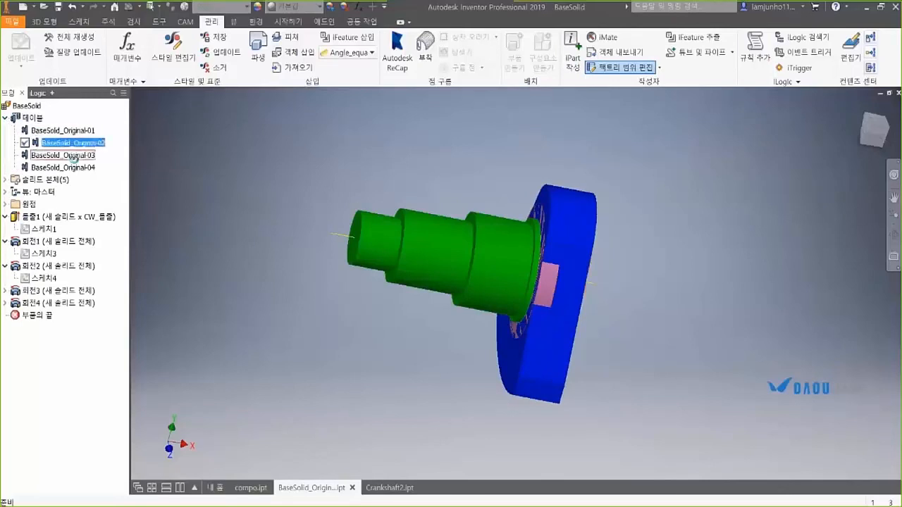
click(74, 156)
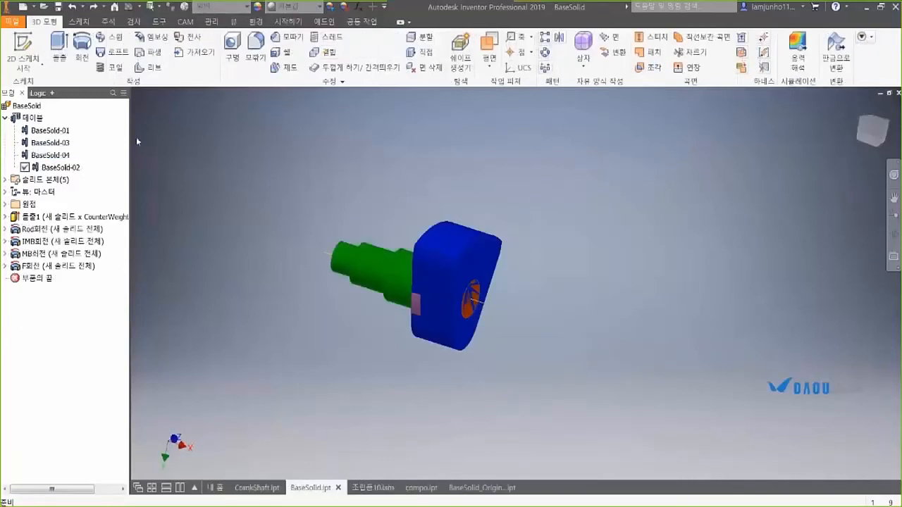
Activate member BaseSolid-01 in BaseSolid.ipt and update the 조립품10.iam crankshaft assembly to match.
click(49, 130)
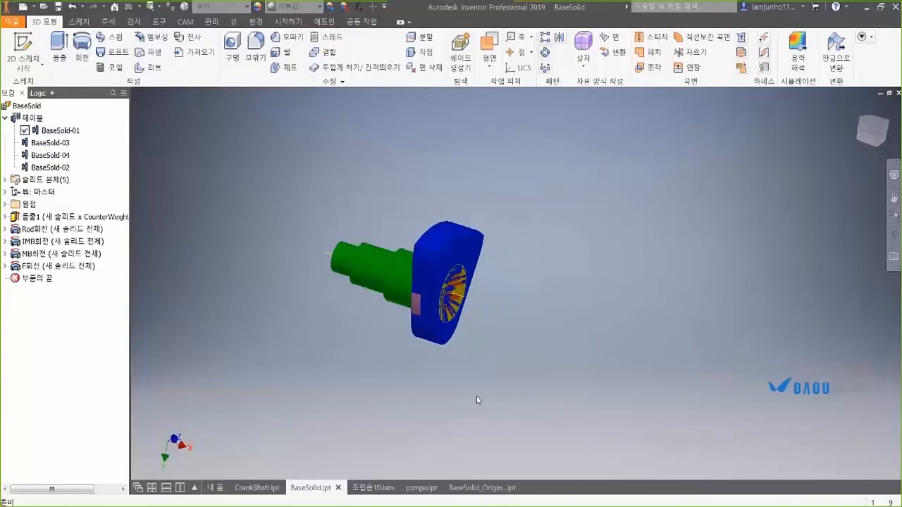
click(373, 487)
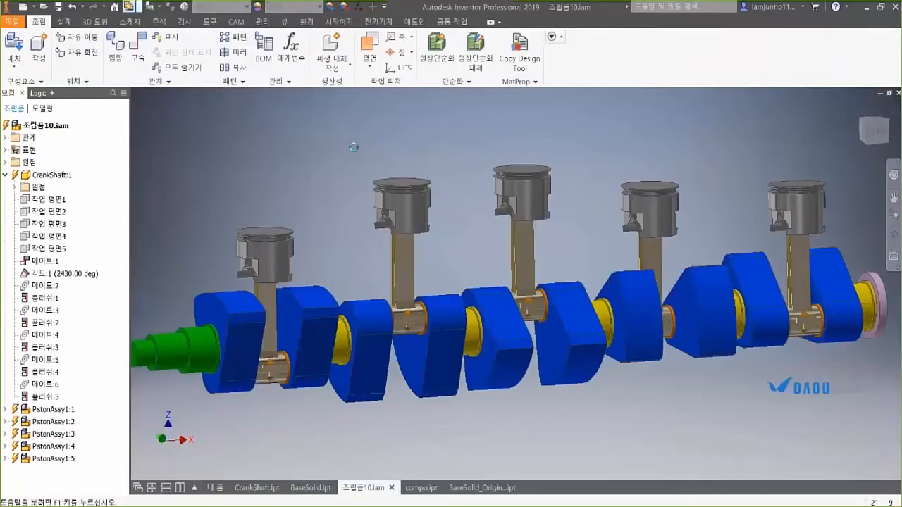
click(131, 7)
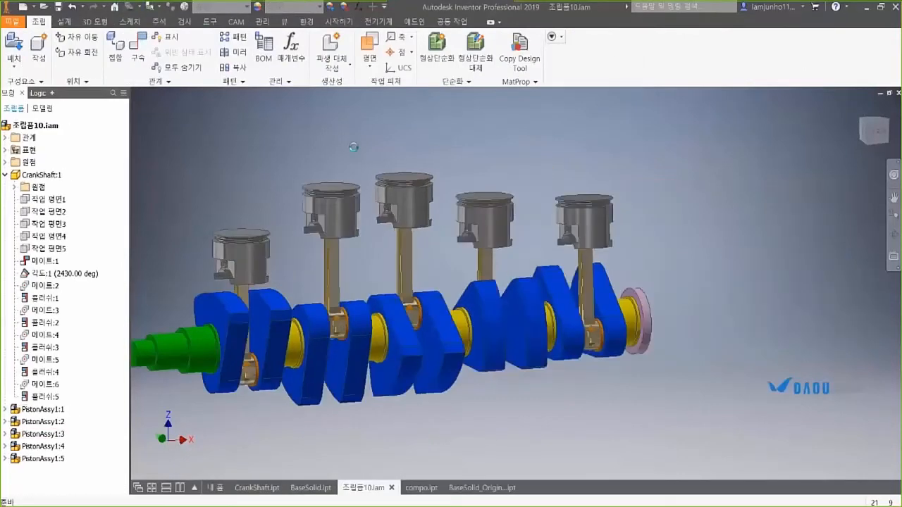
Drive the crankshaft's 각도:1 constraint from 0 to 3600 deg to examine the piston motion.
click(871, 132)
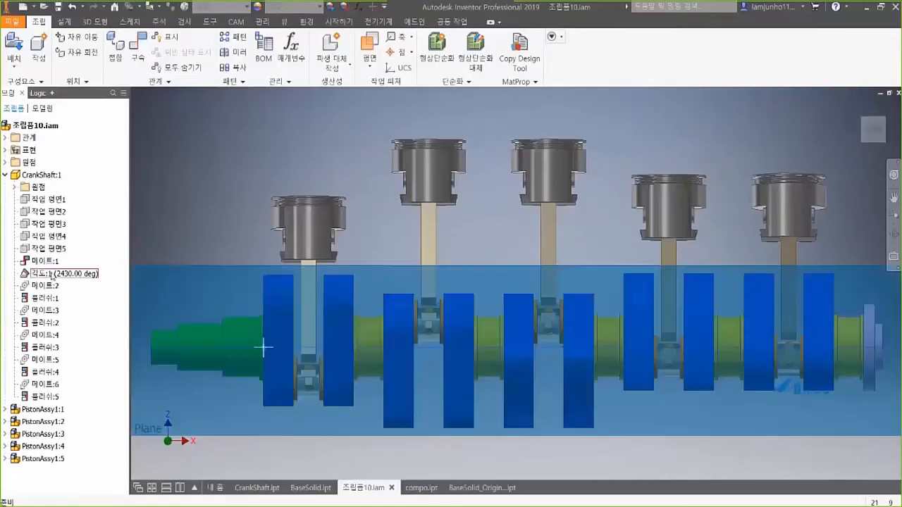
right_click(52, 273)
click(83, 326)
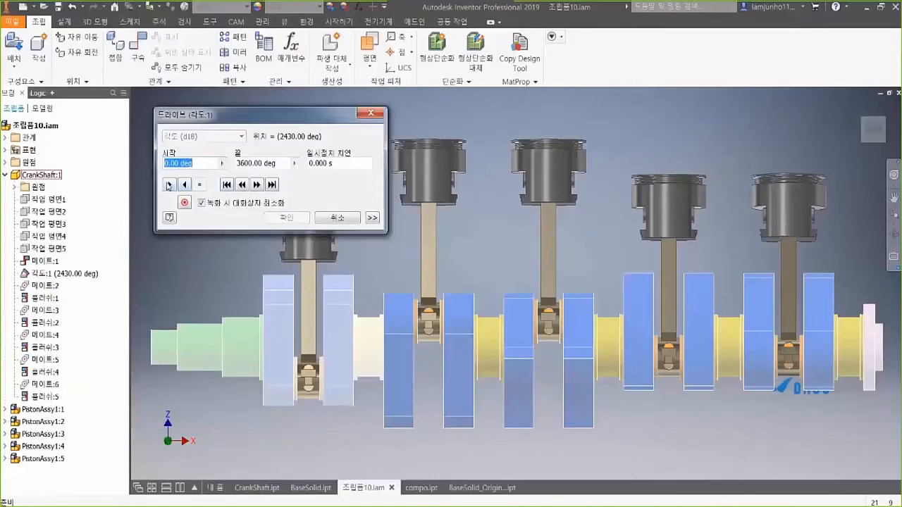
click(169, 185)
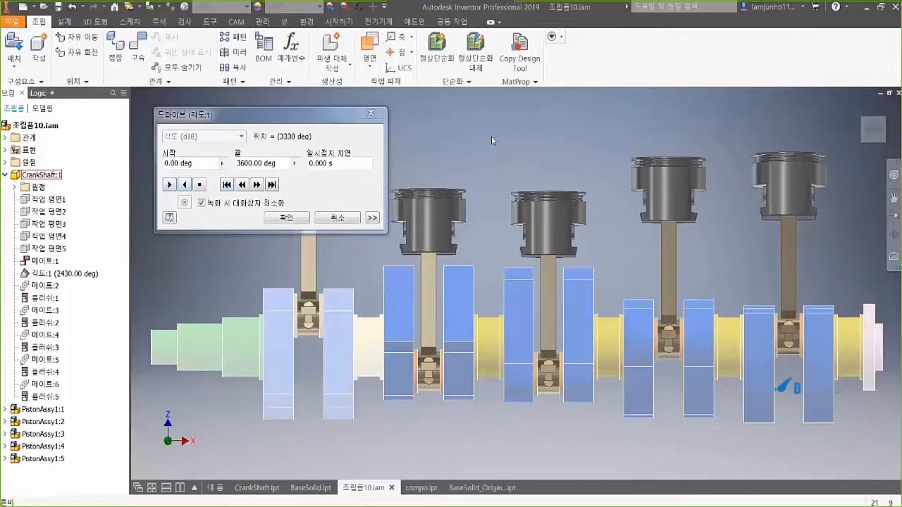
click(370, 114)
shift+middle_drag(483, 127, 578, 138)
click(874, 131)
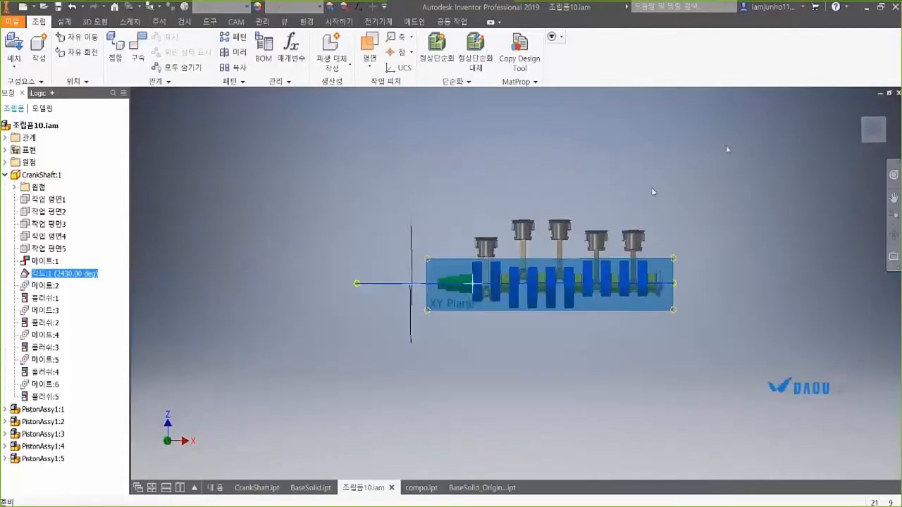
scroll(580, 176, down, 5)
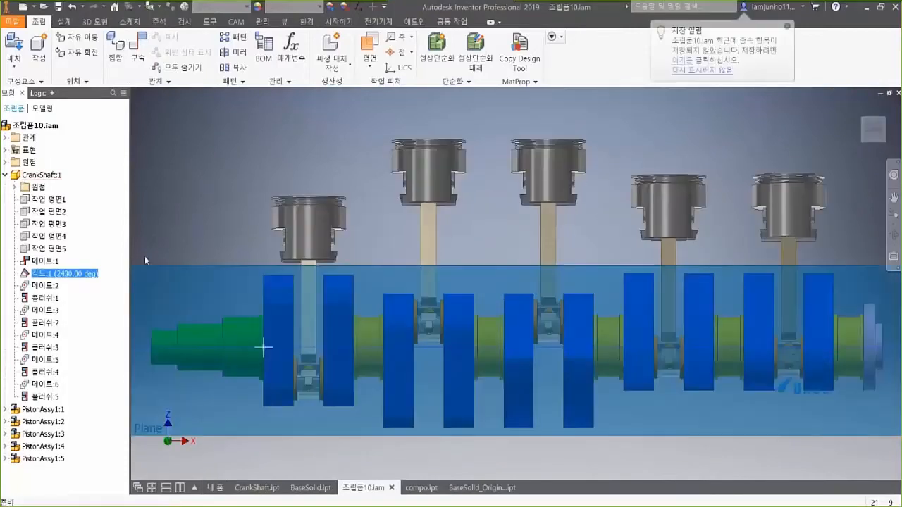
Activate member BaseSolid-03 in BaseSolid.ipt and update the crankshaft in 조립품10.iam.
click(302, 490)
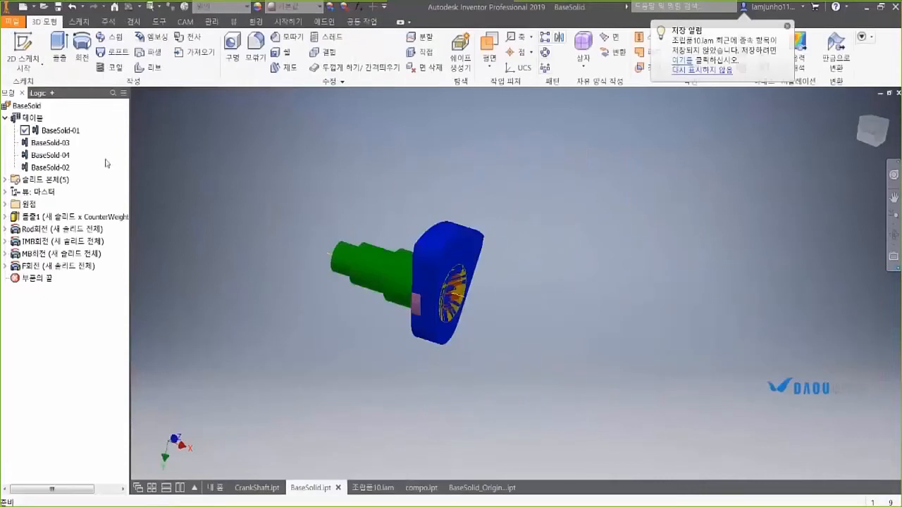
double_click(52, 145)
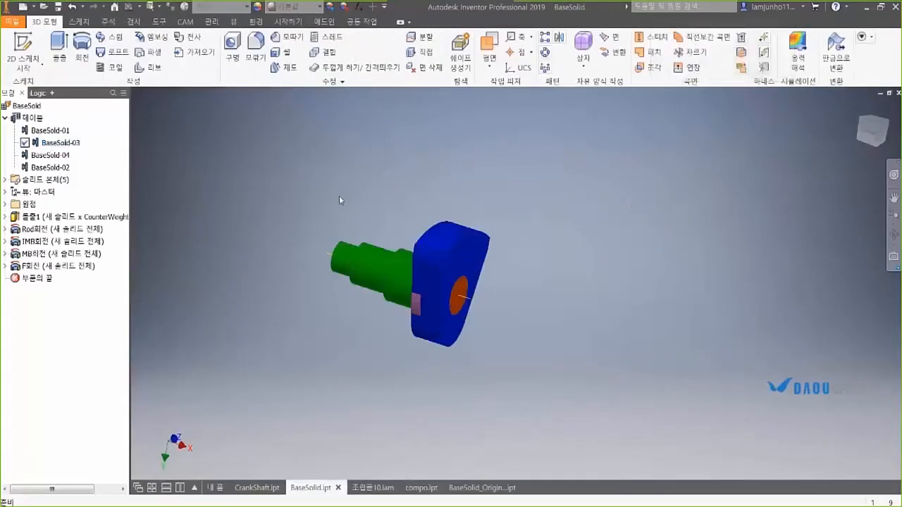
click(373, 488)
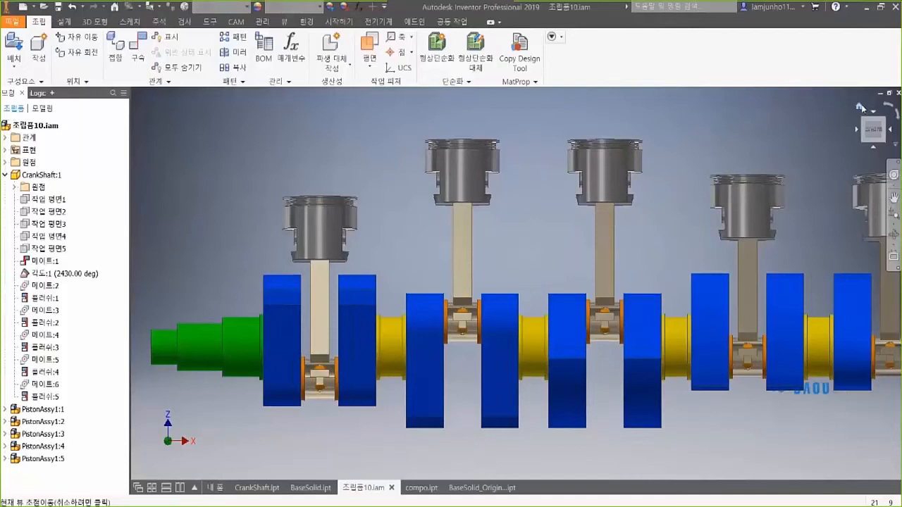
Drive the 각도:1 constraint again to check the piston motion with the changed crankshaft size.
click(860, 106)
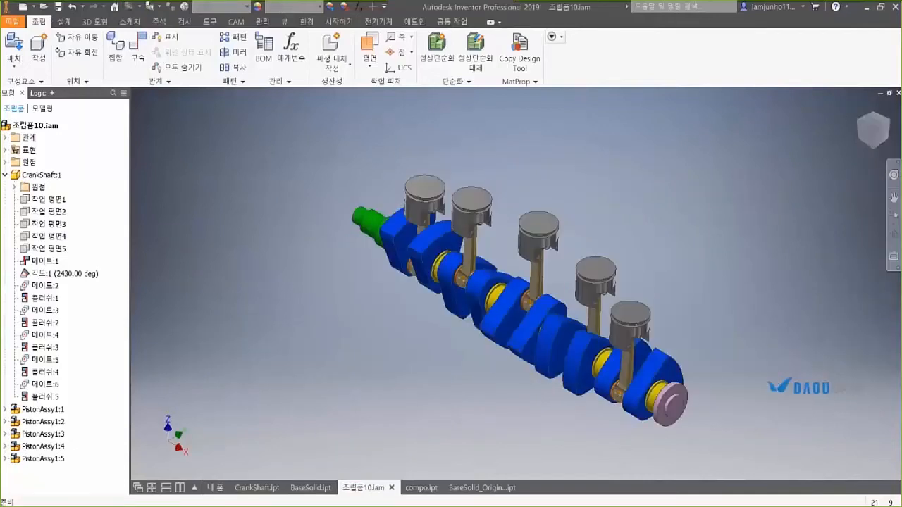
right_click(64, 275)
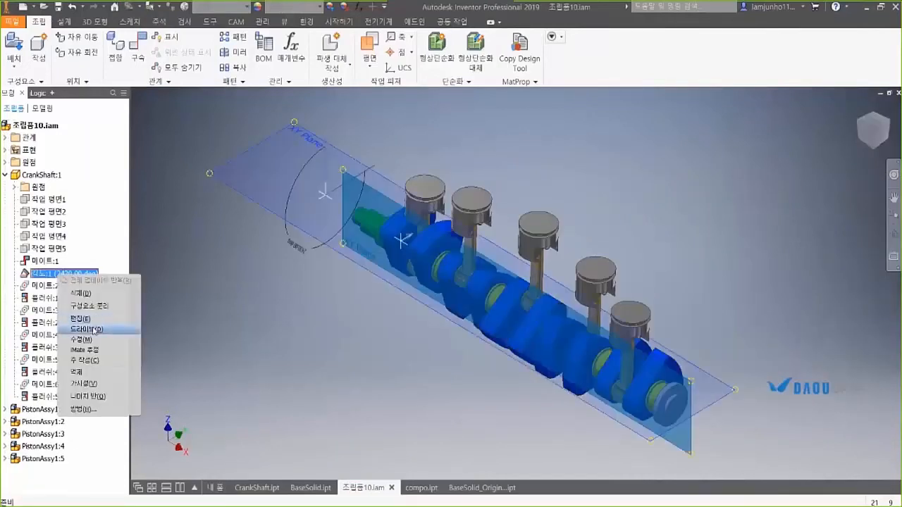
click(86, 329)
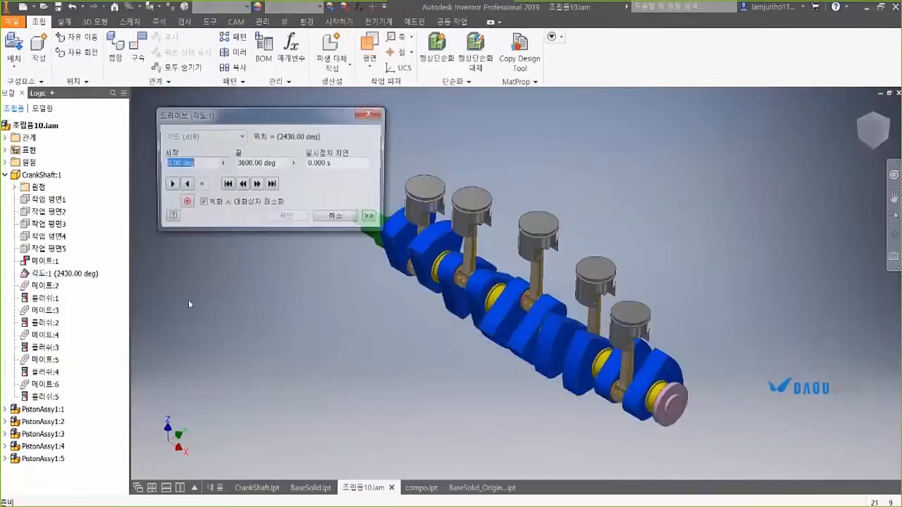
click(170, 185)
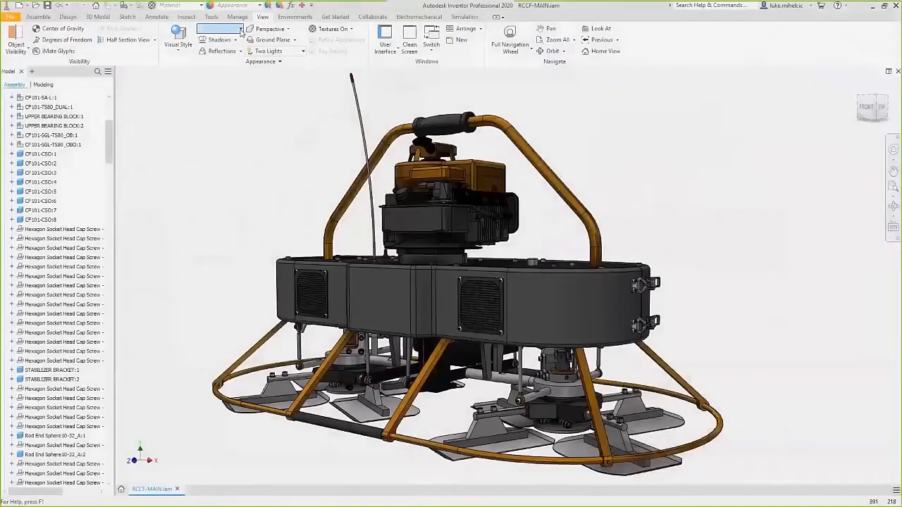
Set the visual settings preset of RCCF-MAIN.iam to Balanced.
click(240, 30)
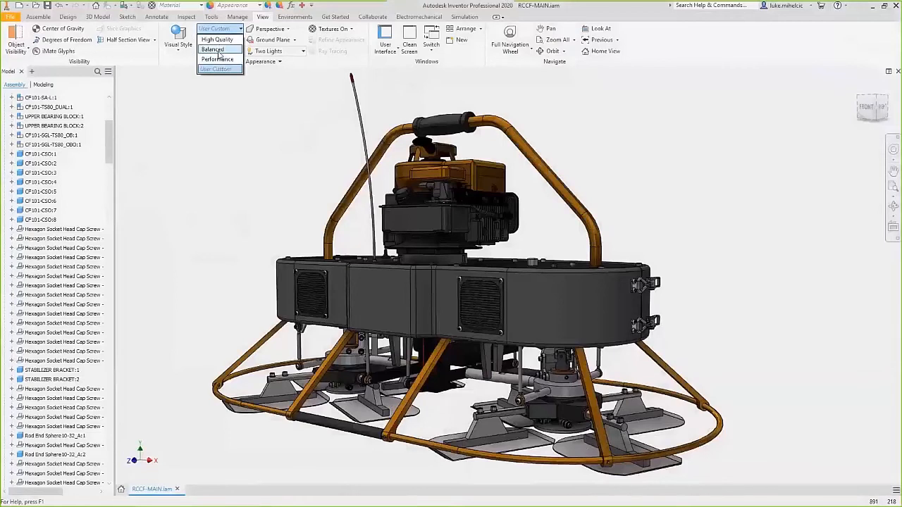
click(215, 50)
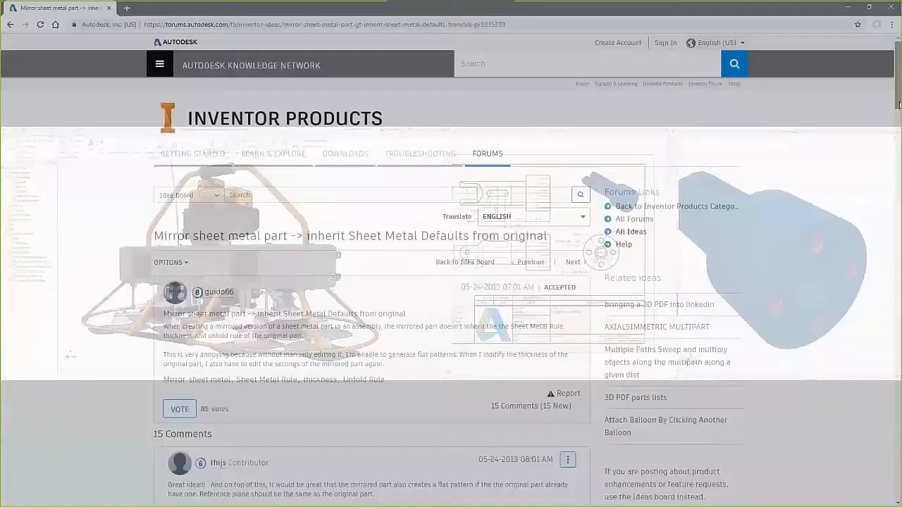
Read the forum comments on mirrored sheet metal parts inheriting the original's sheet metal defaults.
scroll(874, 245, down, 5)
scroll(874, 245, down, 15)
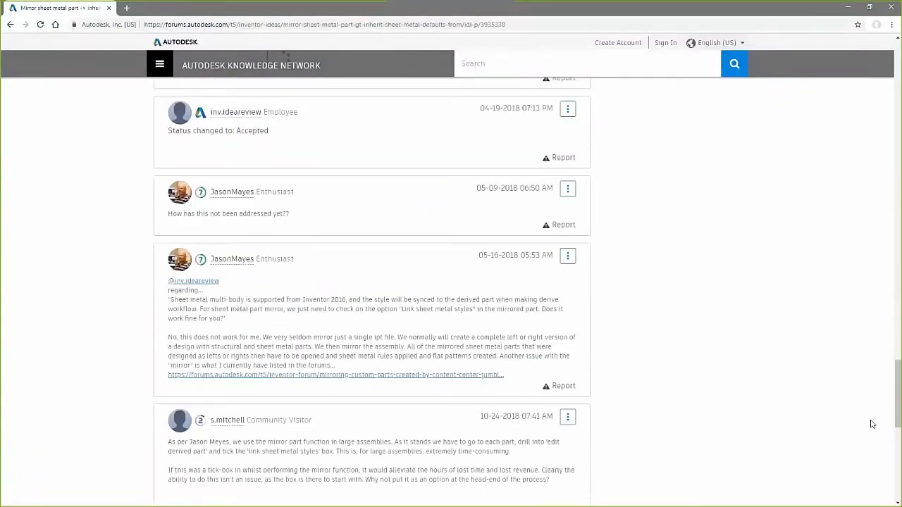
scroll(871, 424, down, 5)
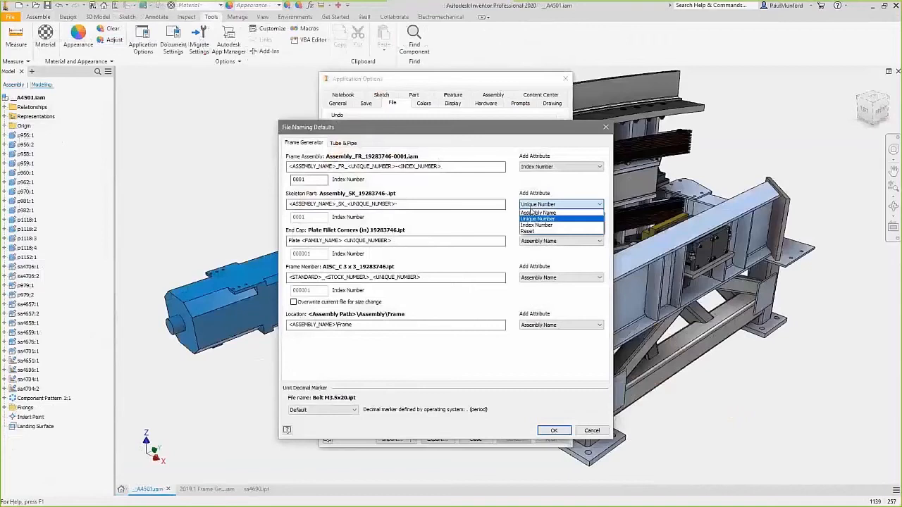
Add the Index Number attribute to the skeleton part's default file name and select the end cap's naming pattern.
click(534, 227)
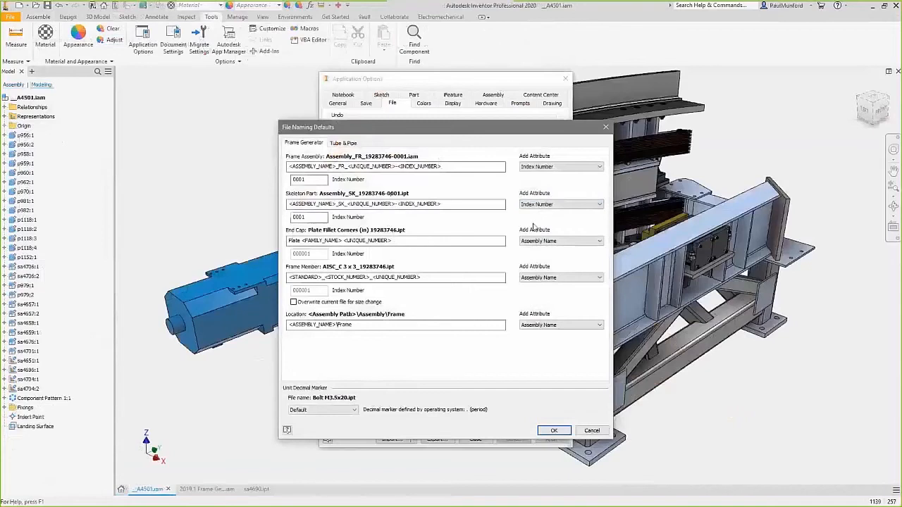
drag(469, 243, 277, 244)
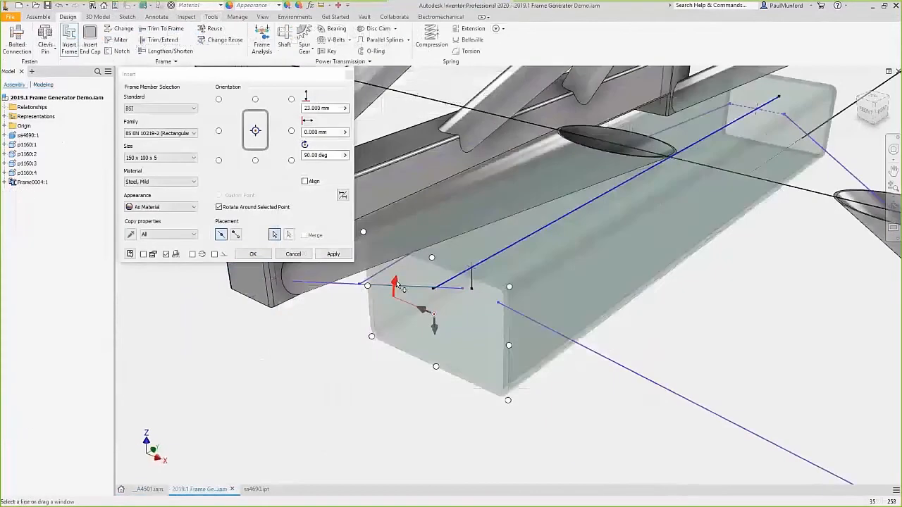
Adjust the offset of the 150 x 100 x 5 rectangular frame member from its skeleton line.
drag(396, 283, 452, 276)
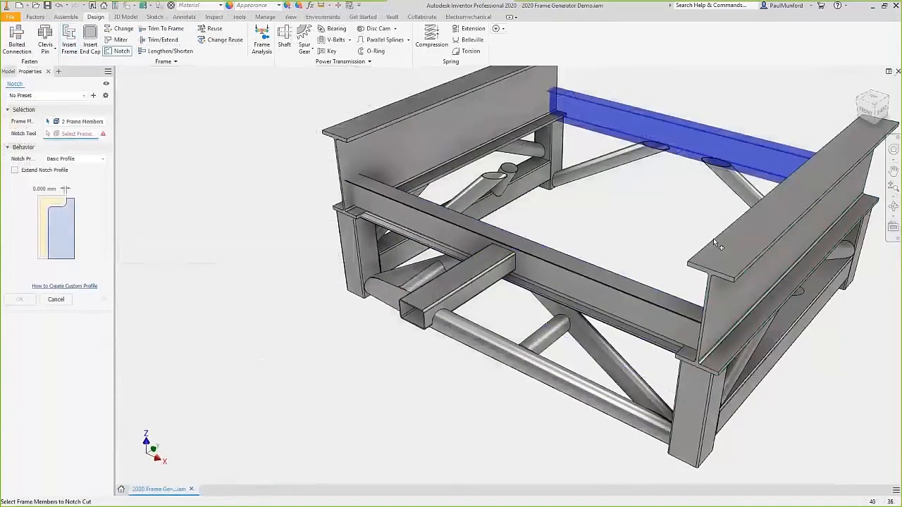
Select the two large side beams as notch tools for the two cross members and choose the notch profile type.
click(718, 245)
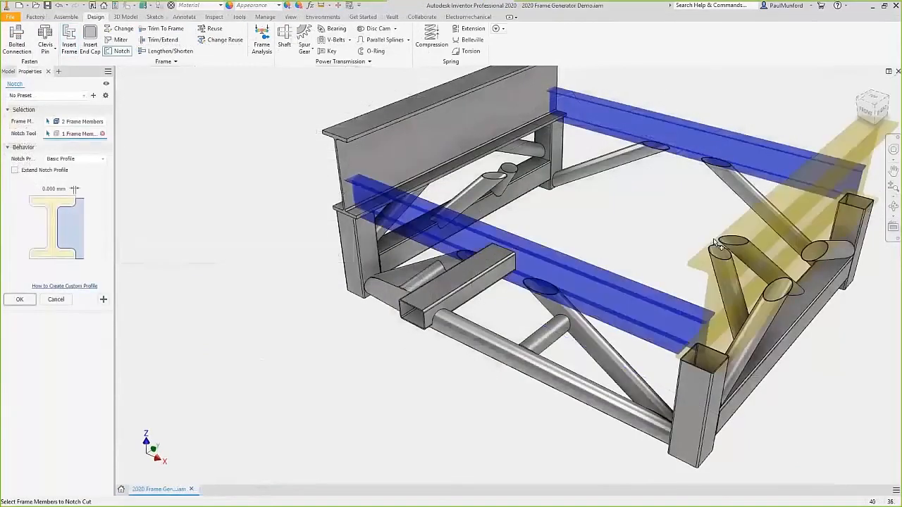
click(471, 146)
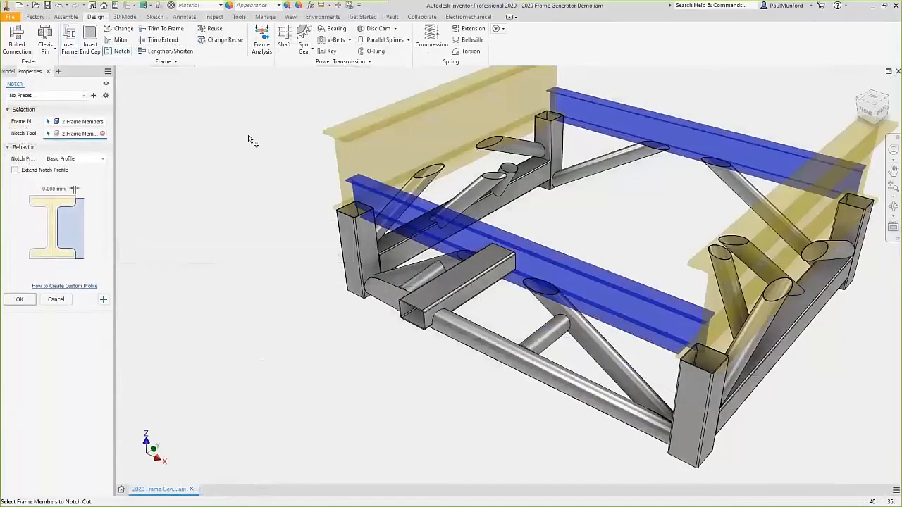
click(97, 159)
click(94, 180)
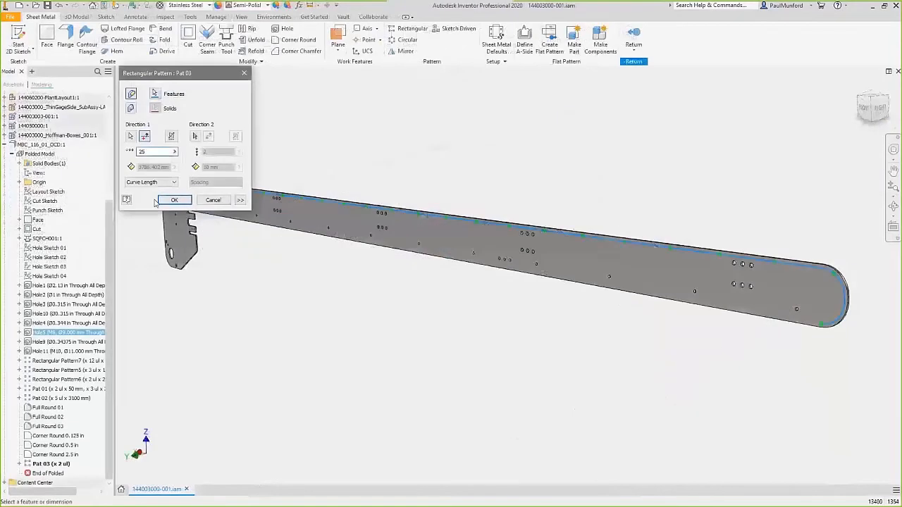
Apply the 25-occurrence curve-length pattern Pat 03 to the sheet metal part and return to the top assembly.
click(158, 205)
click(634, 51)
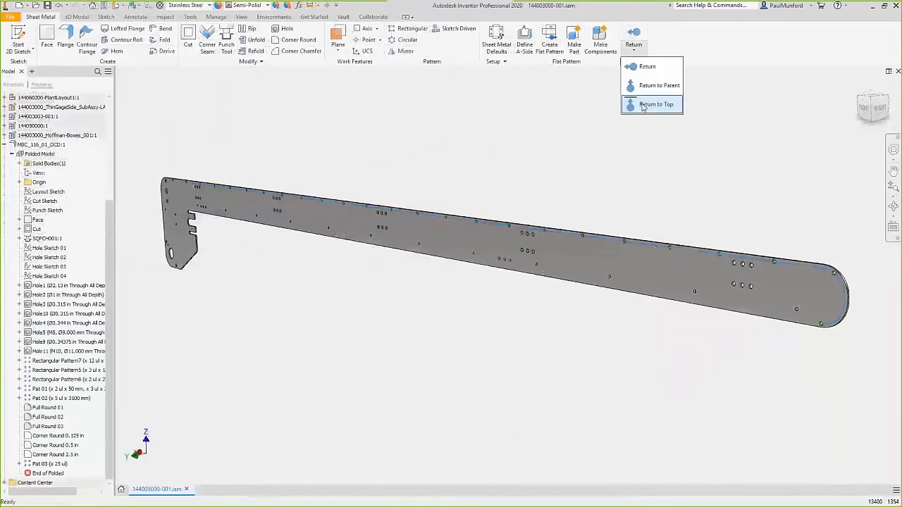
click(641, 104)
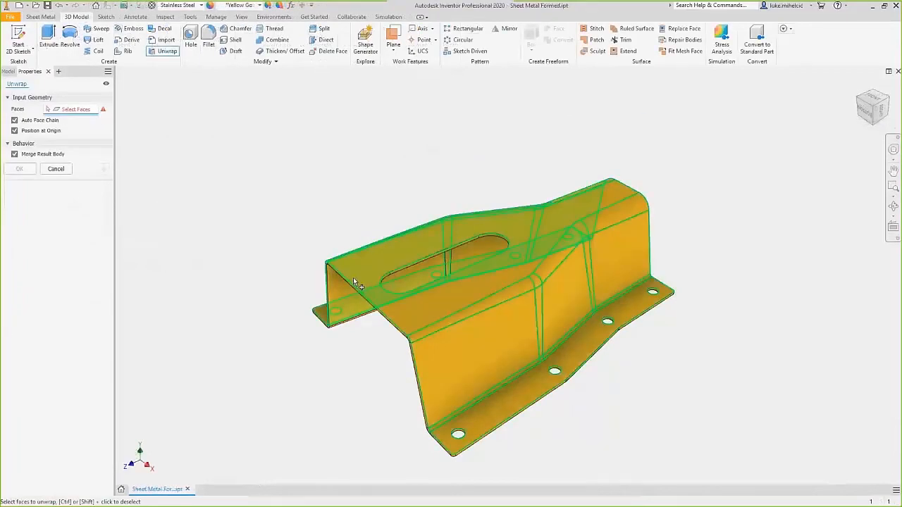
Select the formed sheet metal bracket's upper face chain as the faces to unwrap.
click(353, 277)
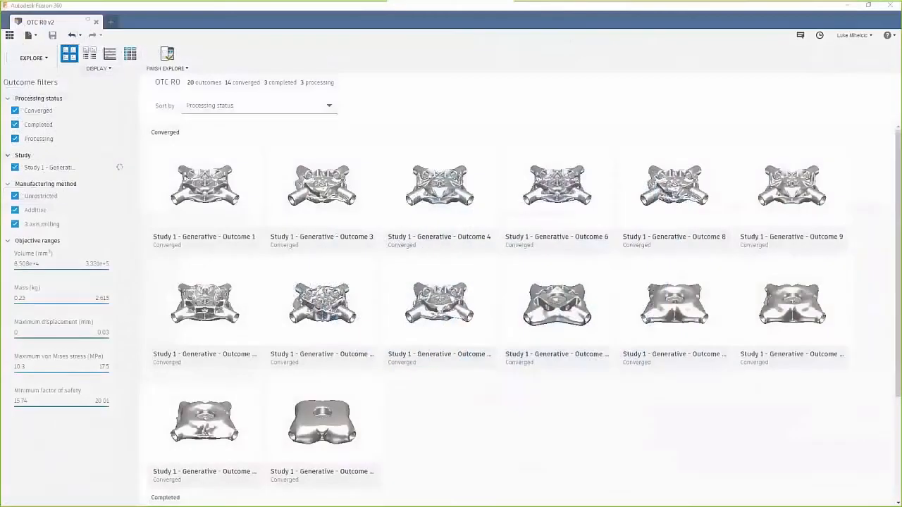
In Fusion 360, browse the generative outcomes and examine a zoomed region of the factor of safety versus mass plot.
scroll(432, 277, down, 3)
scroll(435, 285, up, 3)
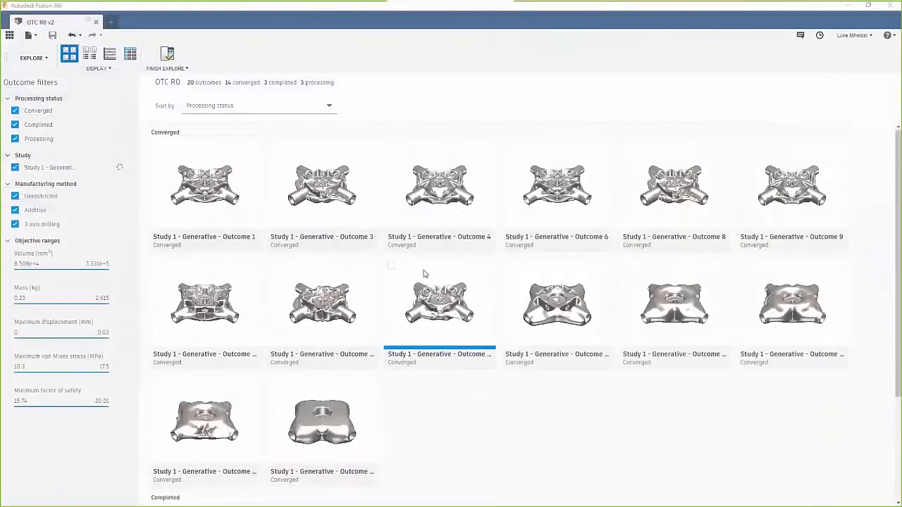
click(110, 55)
drag(392, 315, 322, 357)
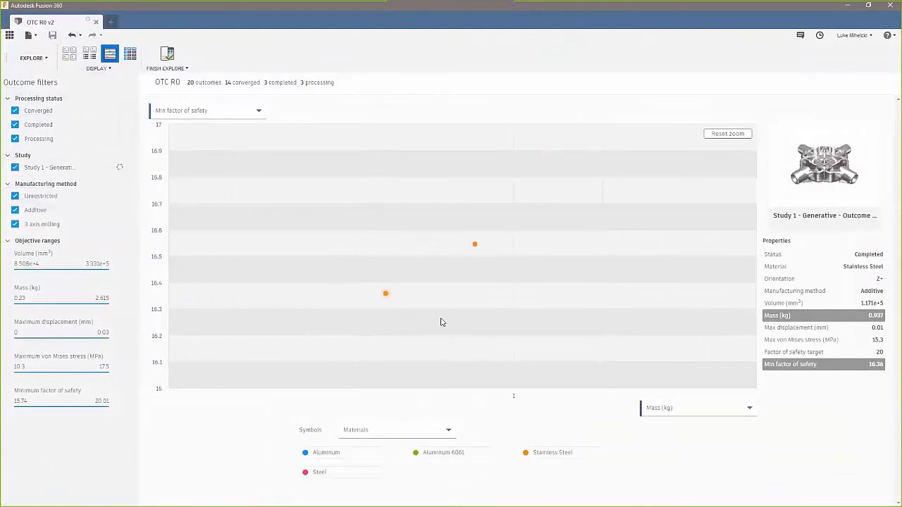
Open Study 1 - Generative - Outcome 11 from the thumbnails and examine its shape at iteration 14.
click(69, 57)
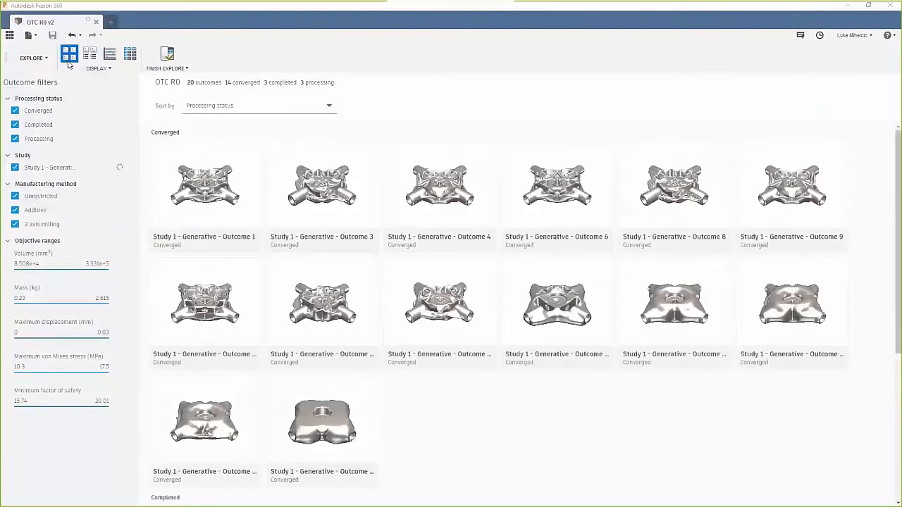
double_click(220, 282)
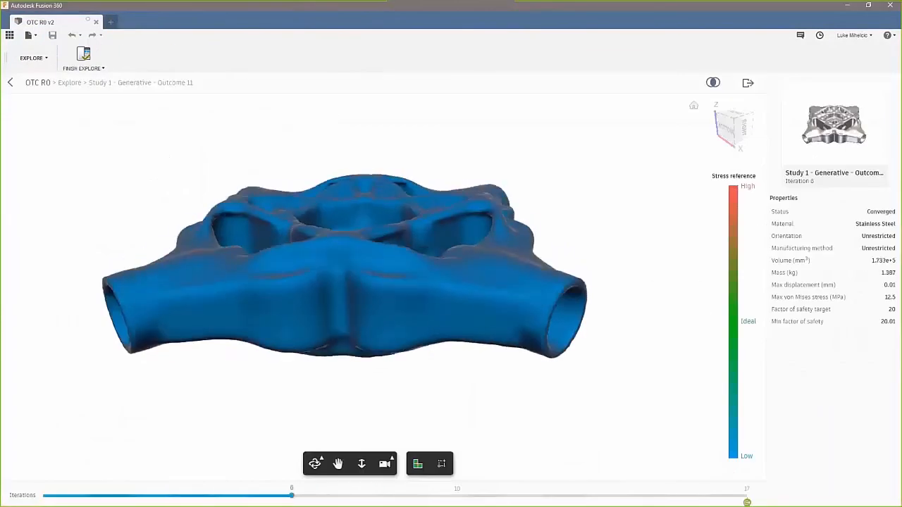
drag(292, 496, 623, 497)
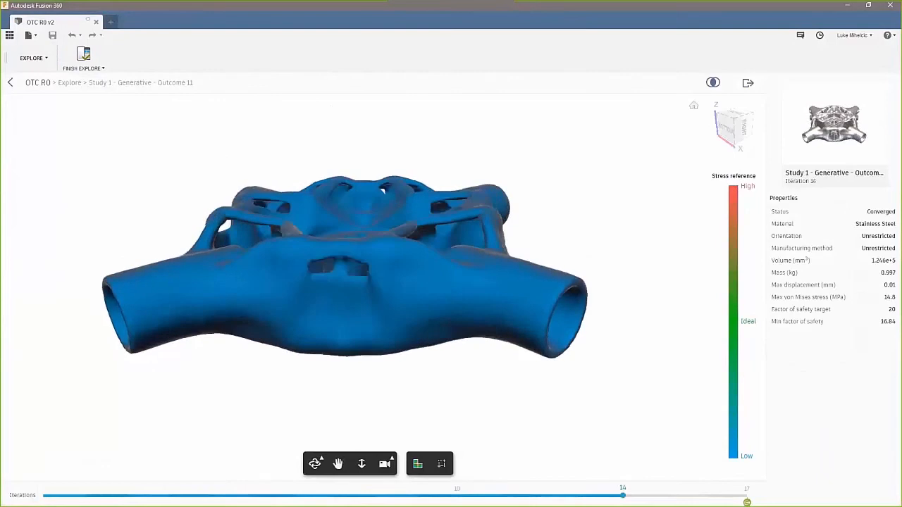